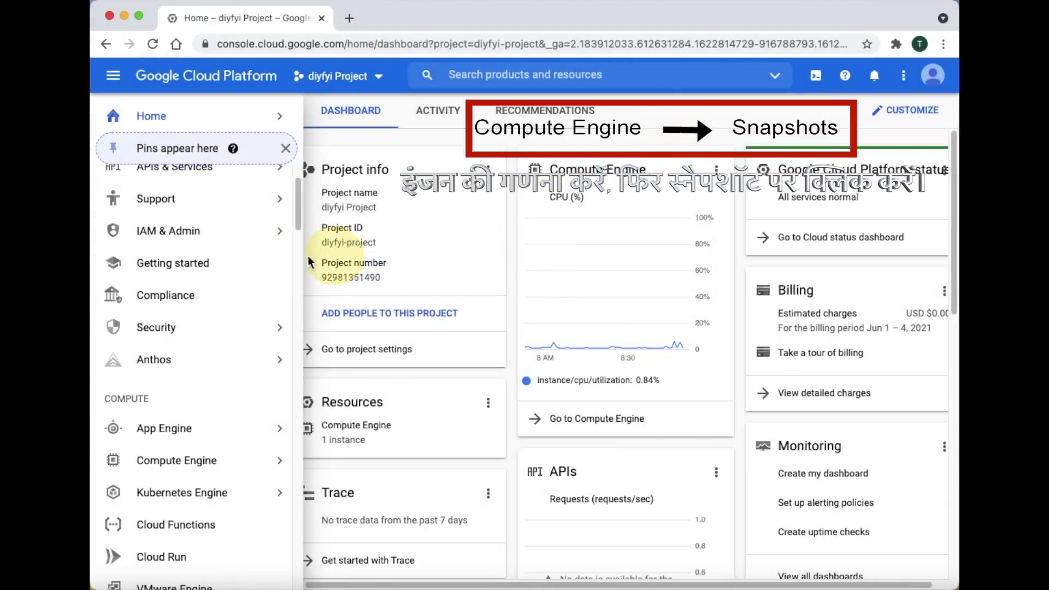
- Open the Compute Engine snapshots page and start a new snapshot named diyfyi
{"action": "mouse_move", "coordinate": [165, 463]}
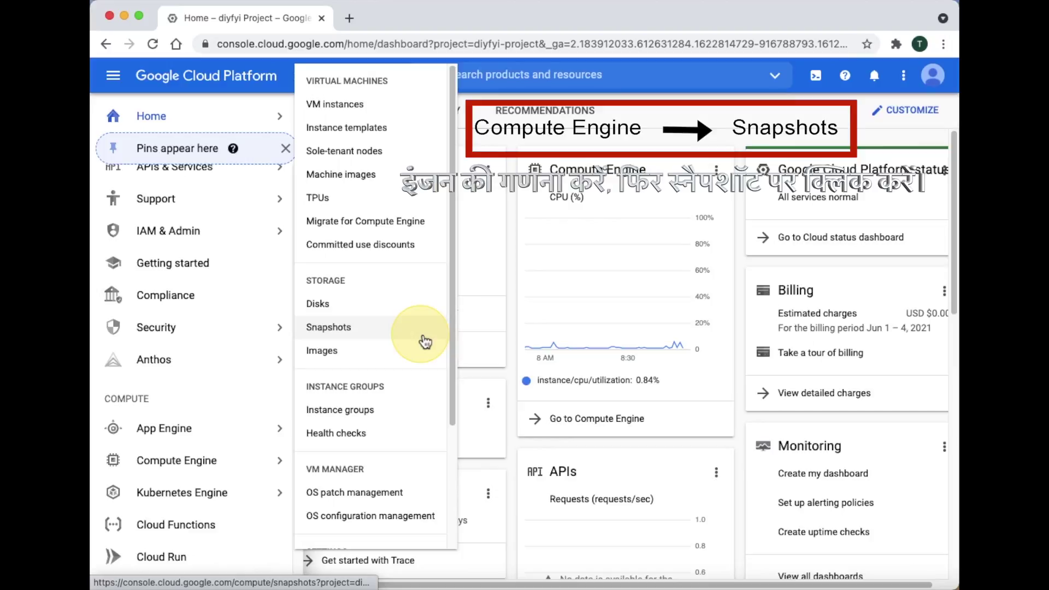
{"action": "left_click", "coordinate": [425, 342]}
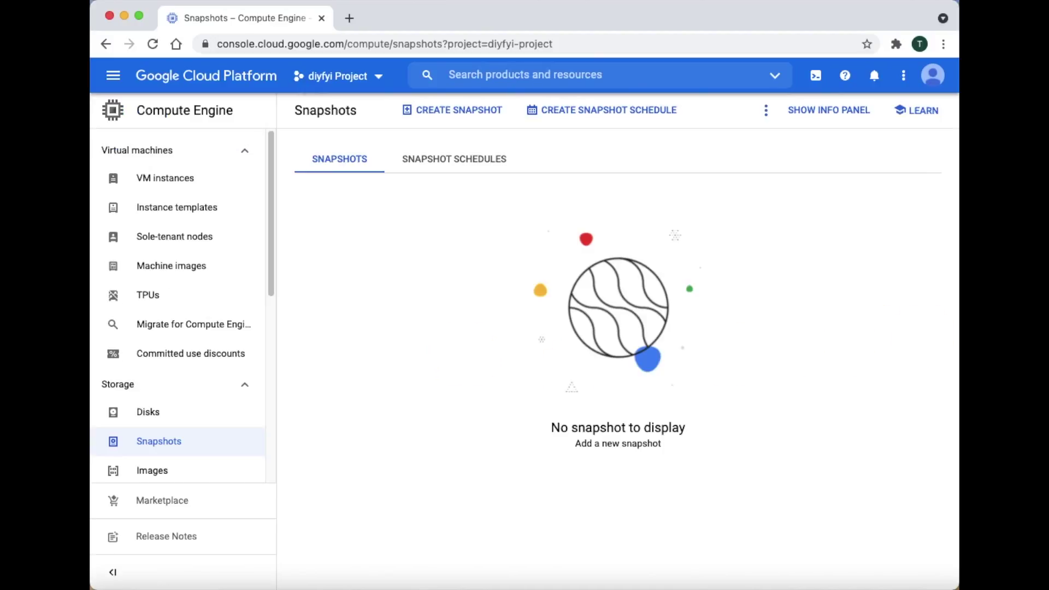
{"action": "left_click", "coordinate": [486, 114]}
{"action": "key", "text": "BackSpace"}
{"action": "key", "text": "BackSpace"}
{"action": "key", "text": "BackSpace"}
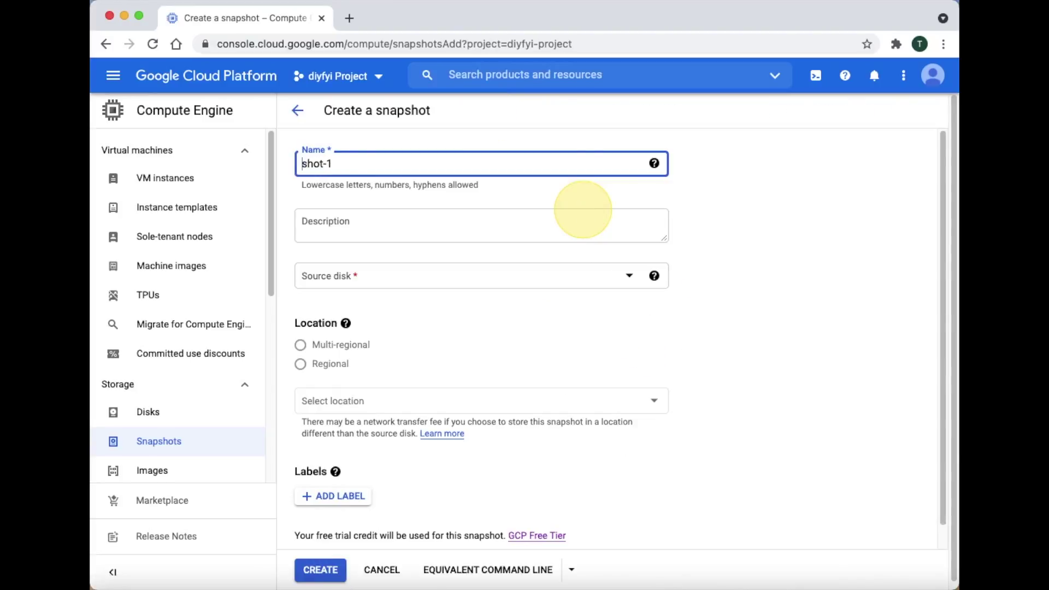
{"action": "type", "text": "diyf"}
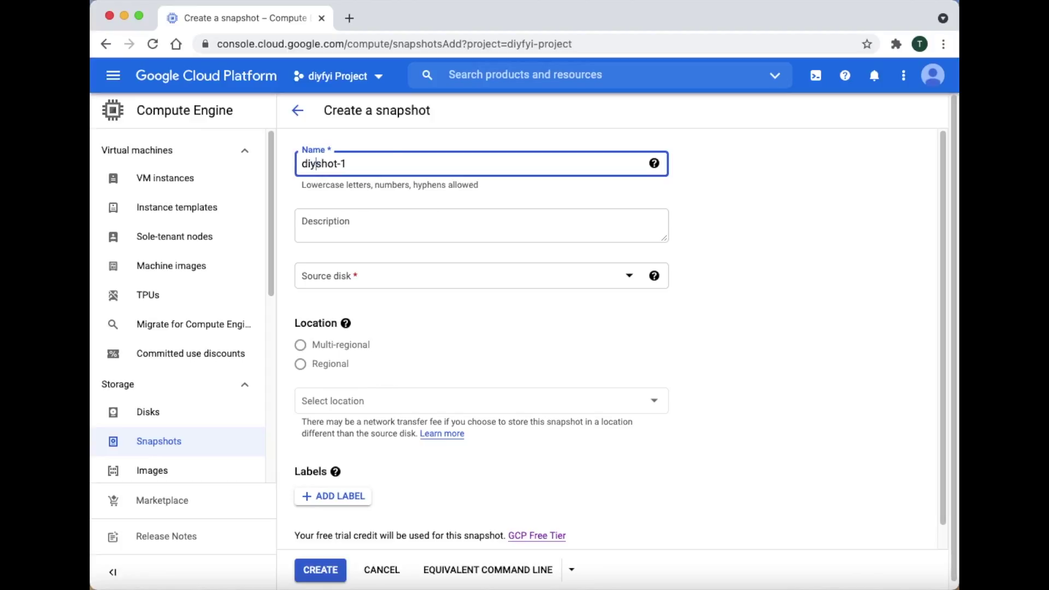
{"action": "type", "text": "yi"}
{"action": "key", "text": "Delete"}
{"action": "key", "text": "Delete"}
{"action": "key", "text": "Delete"}
{"action": "key", "text": "Delete"}
{"action": "key", "text": "Delete"}
{"action": "key", "text": "Delete"}
- Choose diyfyi-deployment-1-vm as the source disk for the snapshot
{"action": "left_click", "coordinate": [654, 275]}
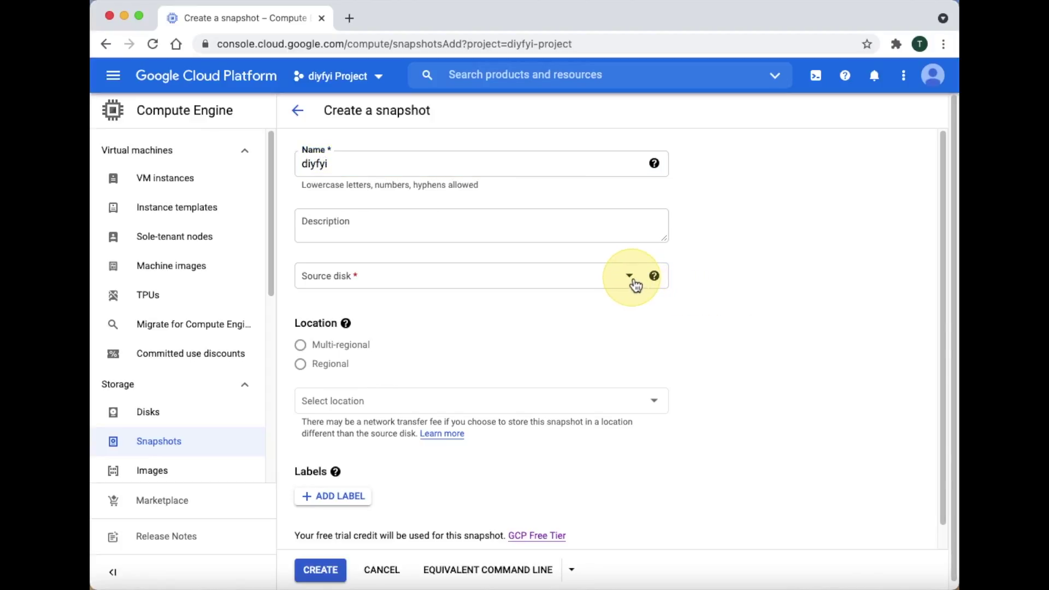
{"action": "left_click", "coordinate": [632, 278]}
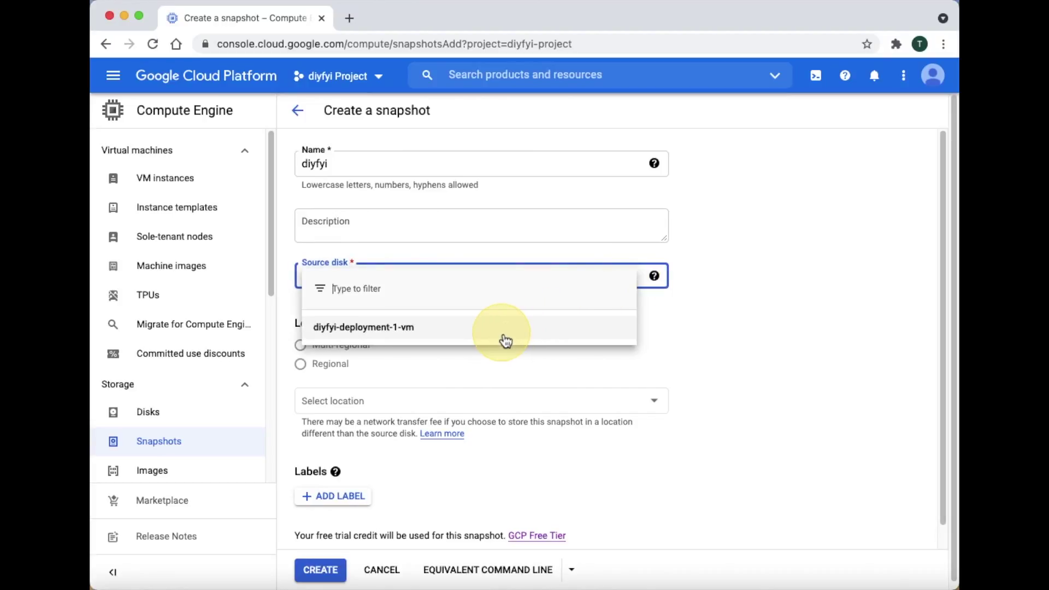
{"action": "left_click", "coordinate": [503, 340]}
- Set the snapshot's storage location to Regional in us-east1 (South Carolina) and create the snapshot
{"action": "scroll", "coordinate": [741, 375], "scroll_direction": "down", "scroll_amount": 5}
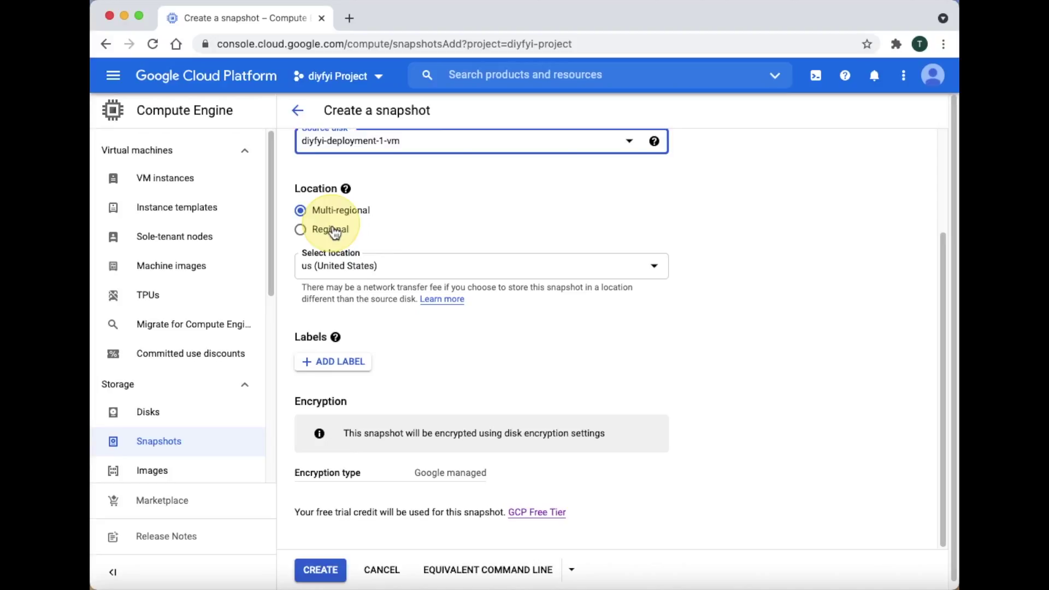
{"action": "left_click", "coordinate": [335, 230]}
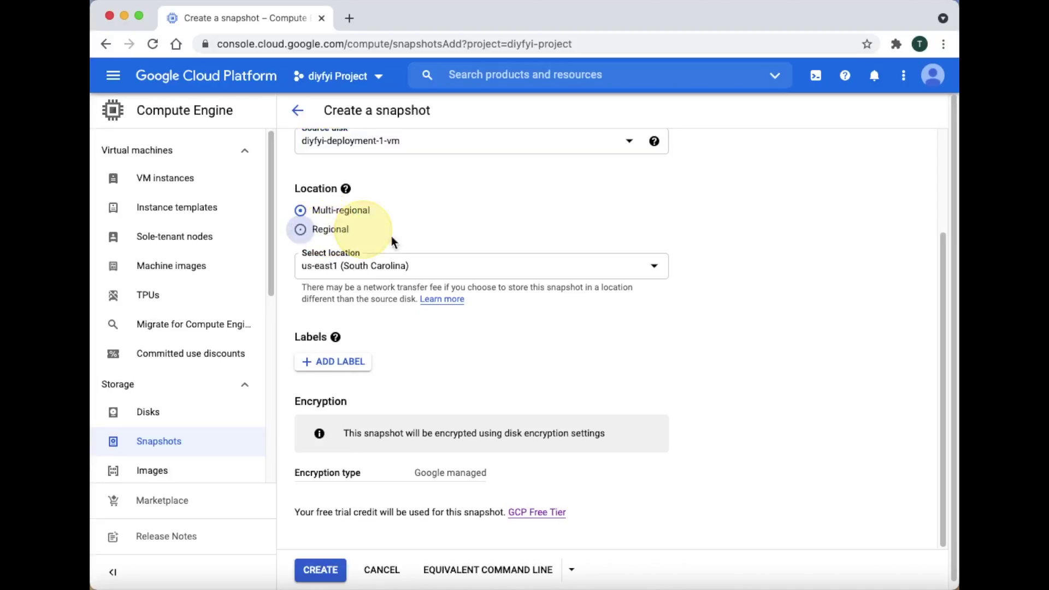
{"action": "left_click", "coordinate": [571, 255]}
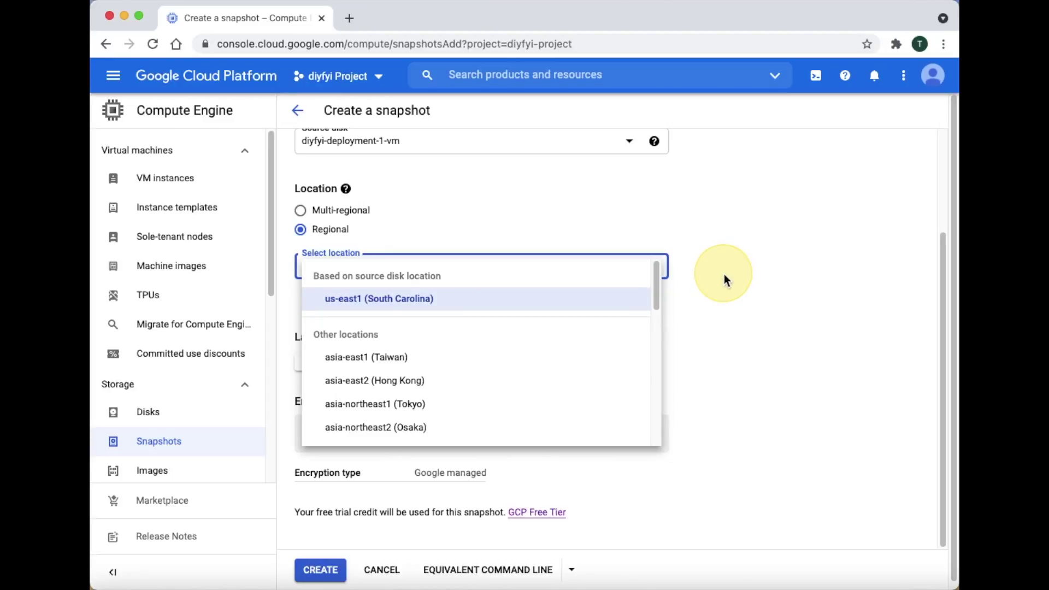
{"action": "left_click", "coordinate": [617, 305]}
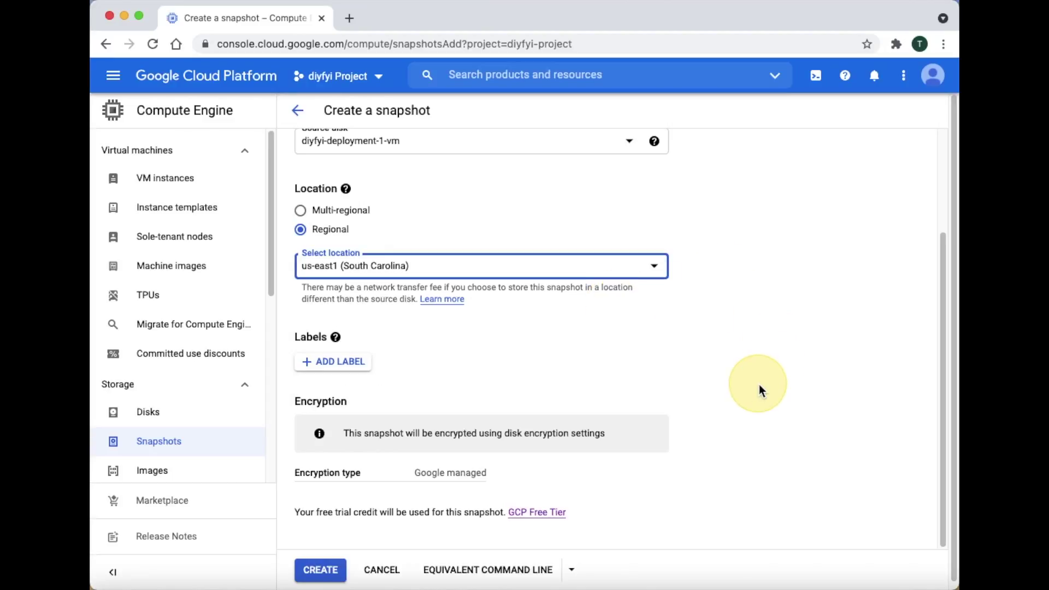
{"action": "scroll", "coordinate": [758, 391], "scroll_direction": "down", "scroll_amount": 1}
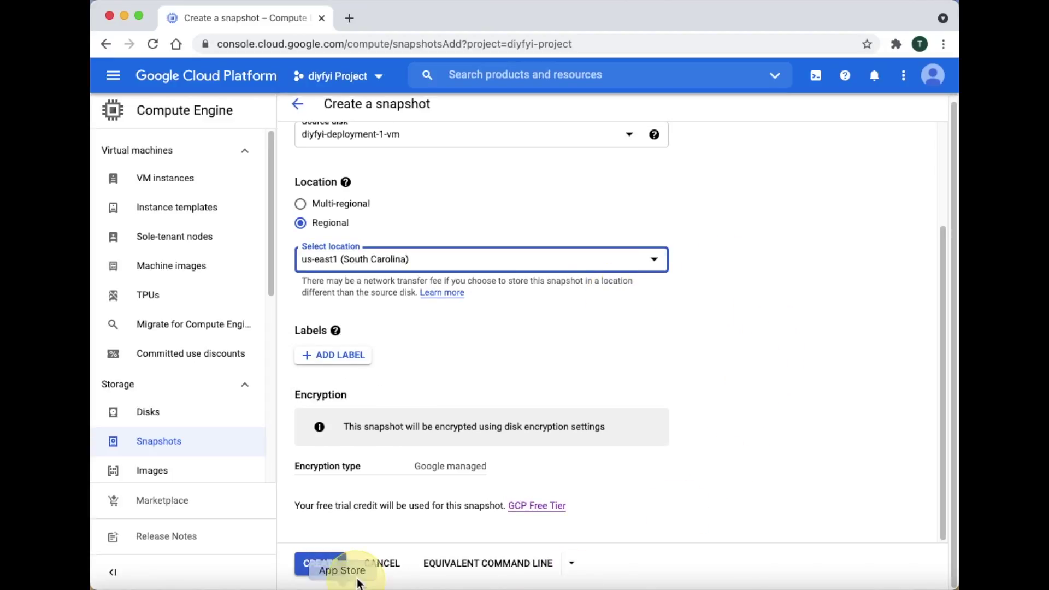
{"action": "left_click", "coordinate": [344, 571]}
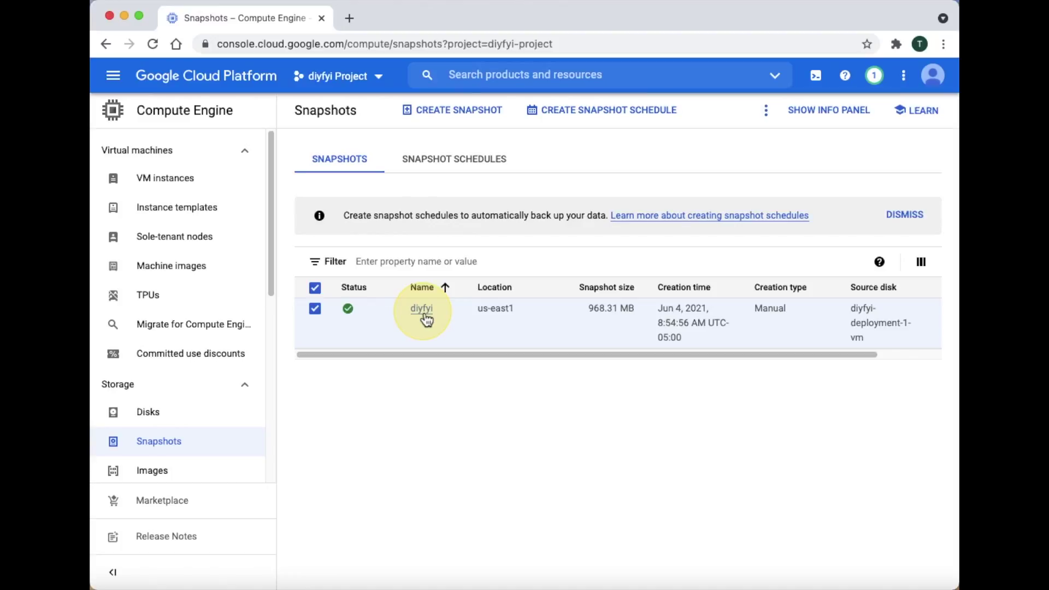
- Open the details of the diyfyi snapshot and delete the snapshot
{"action": "left_click", "coordinate": [425, 318]}
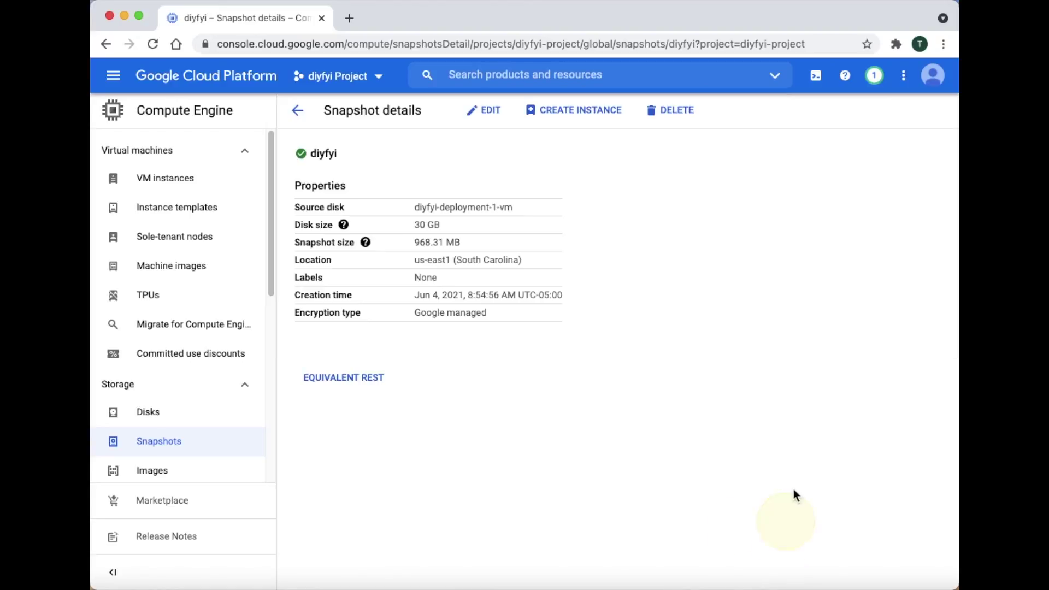
{"action": "left_click", "coordinate": [660, 112]}
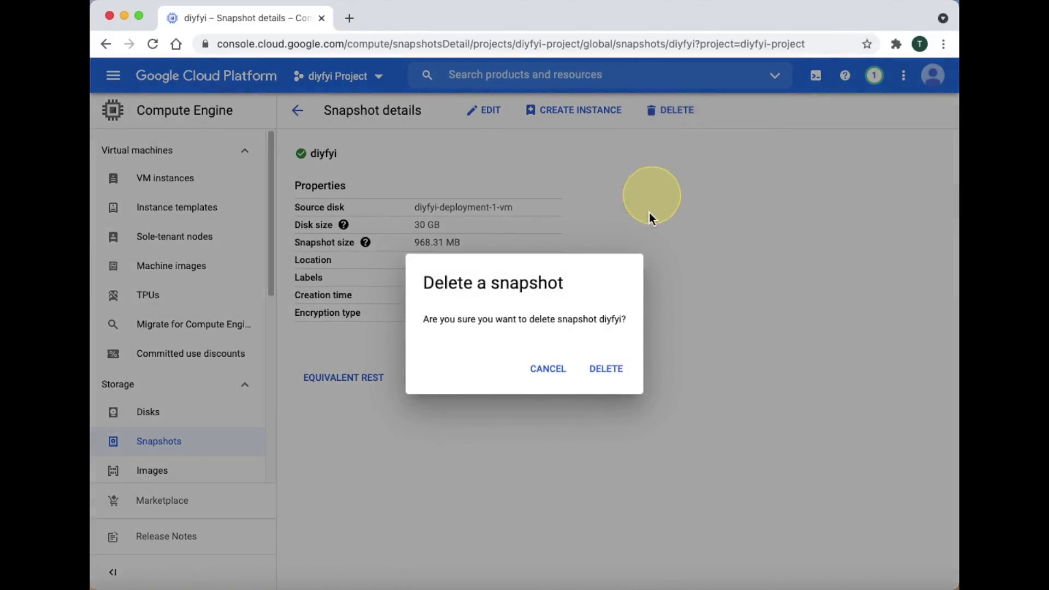
{"action": "left_click", "coordinate": [611, 370]}
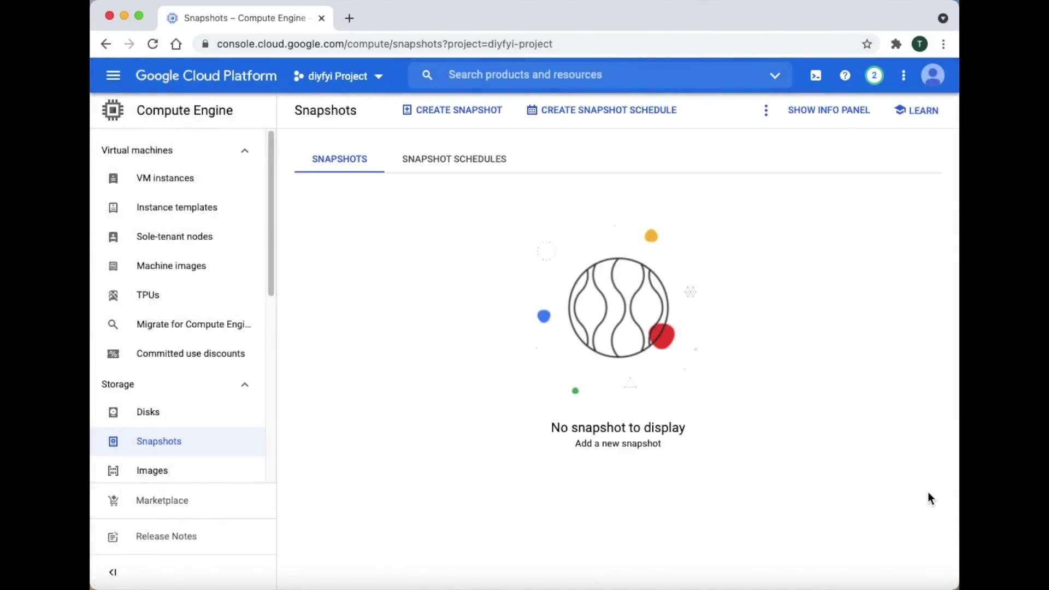
{"action": "left_click", "coordinate": [814, 496]}
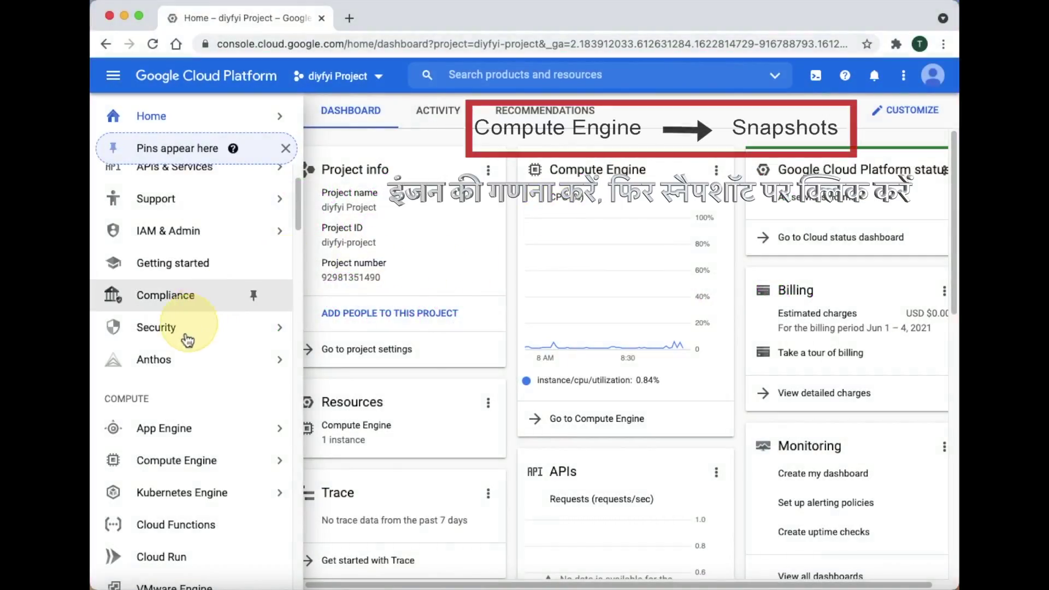
- From the project dashboard, go to the Compute Engine snapshots and open the details of diyfyi-1
{"action": "mouse_move", "coordinate": [165, 462]}
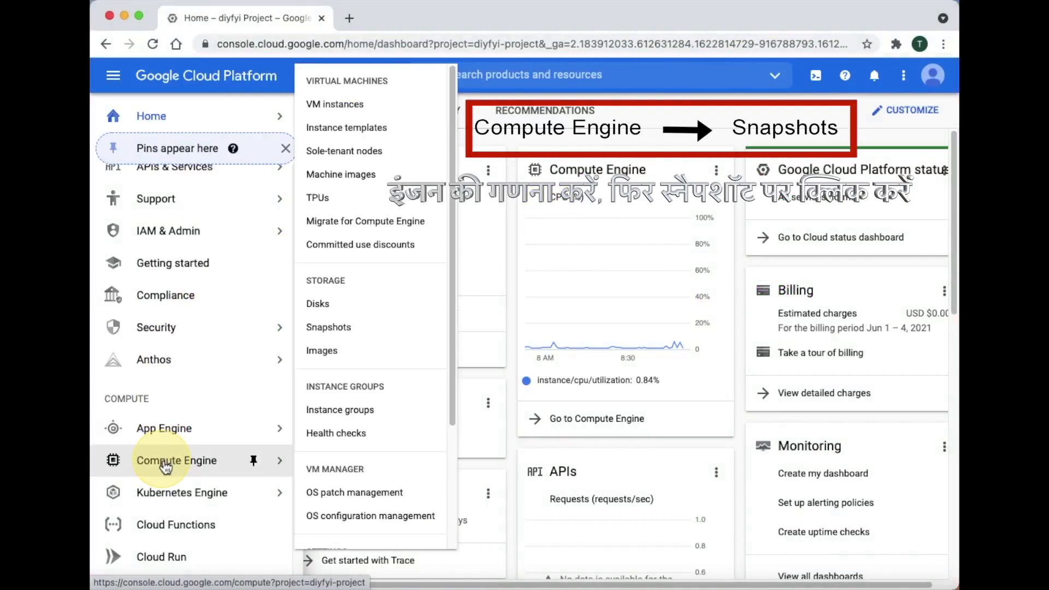
{"action": "left_click", "coordinate": [426, 340]}
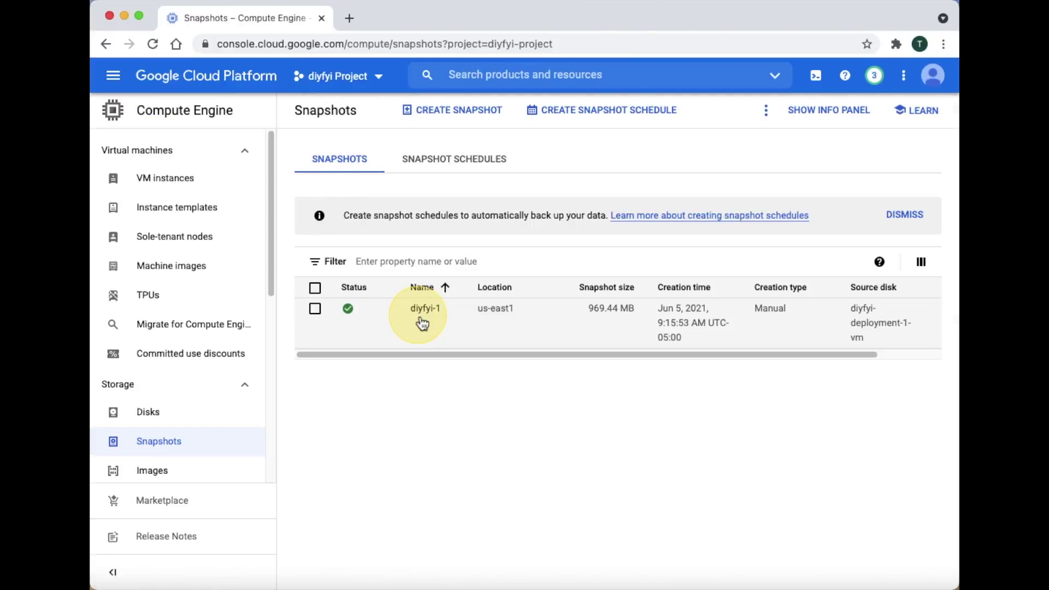
{"action": "left_click", "coordinate": [422, 324]}
{"action": "left_click", "coordinate": [425, 309]}
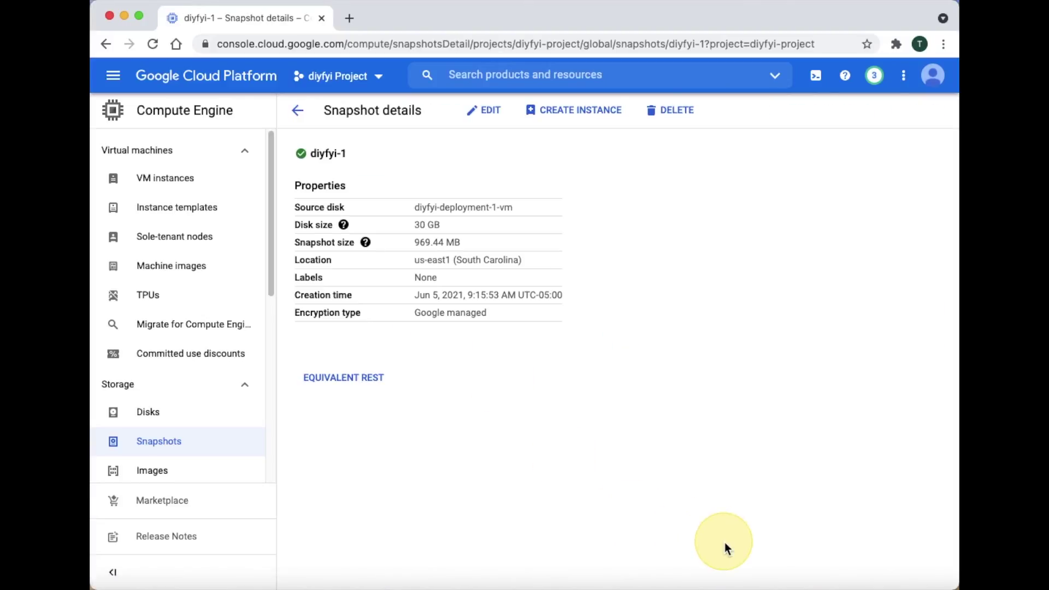
- Start creating a VM instance from the diyfyi-1 snapshot and name it diyfyi-fix
{"action": "left_click", "coordinate": [598, 125]}
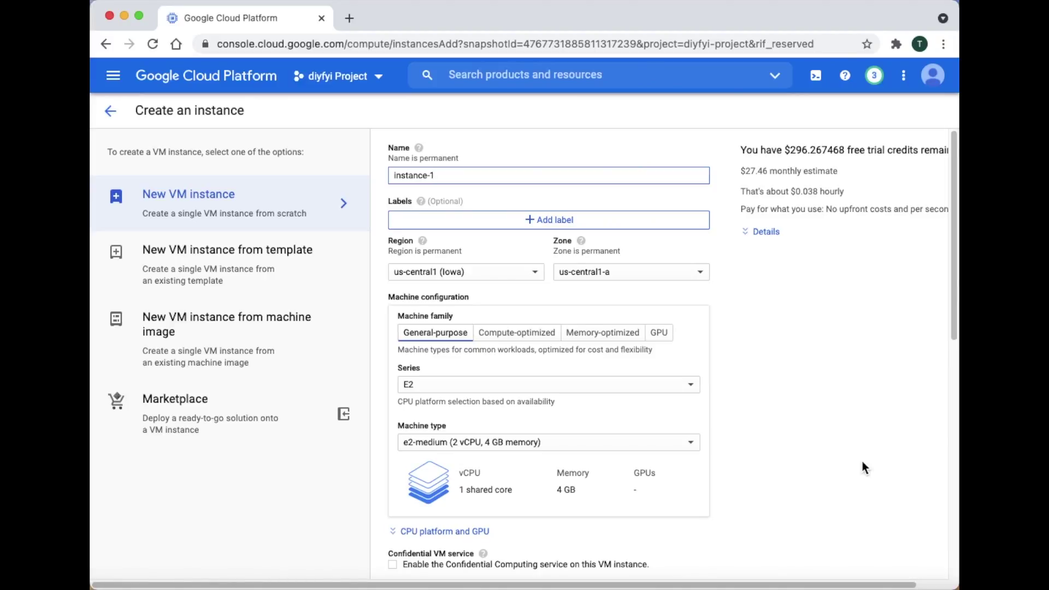
{"action": "key", "text": "super+a"}
{"action": "key", "text": "BackSpace"}
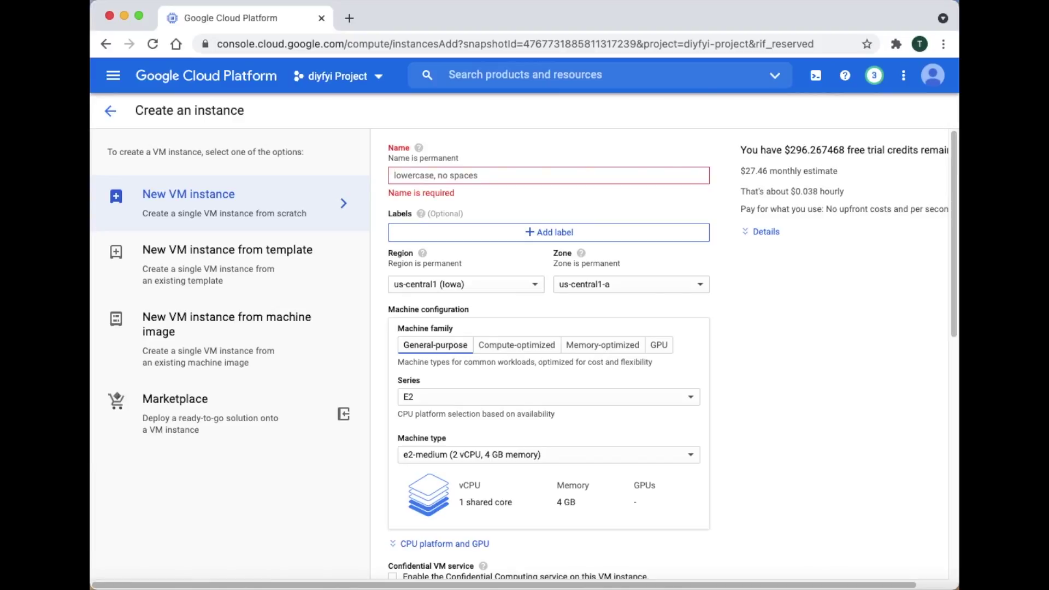
{"action": "type", "text": "diyfy"}
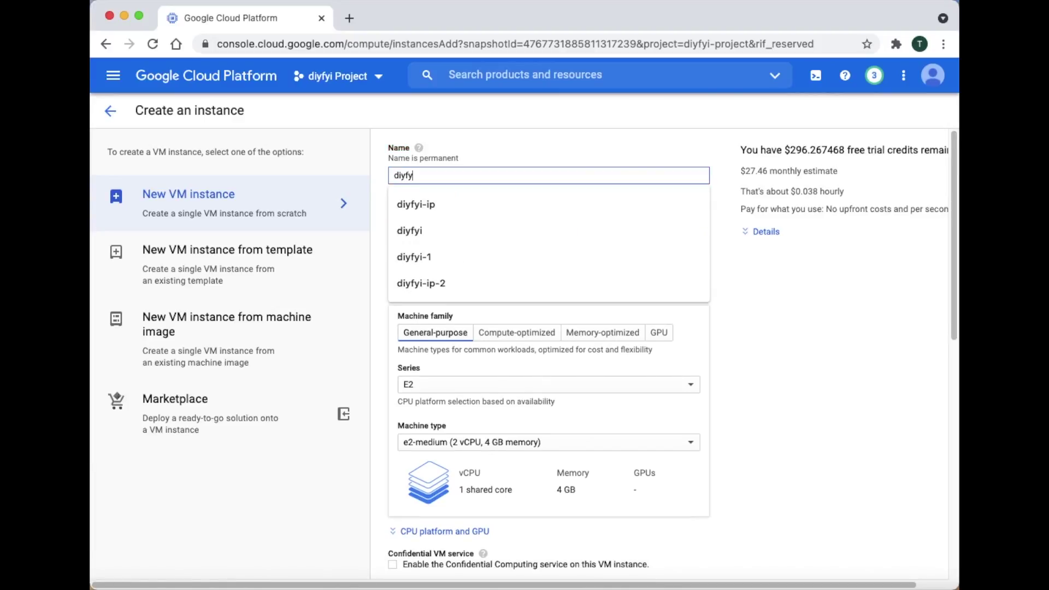
{"action": "type", "text": "i-fix"}
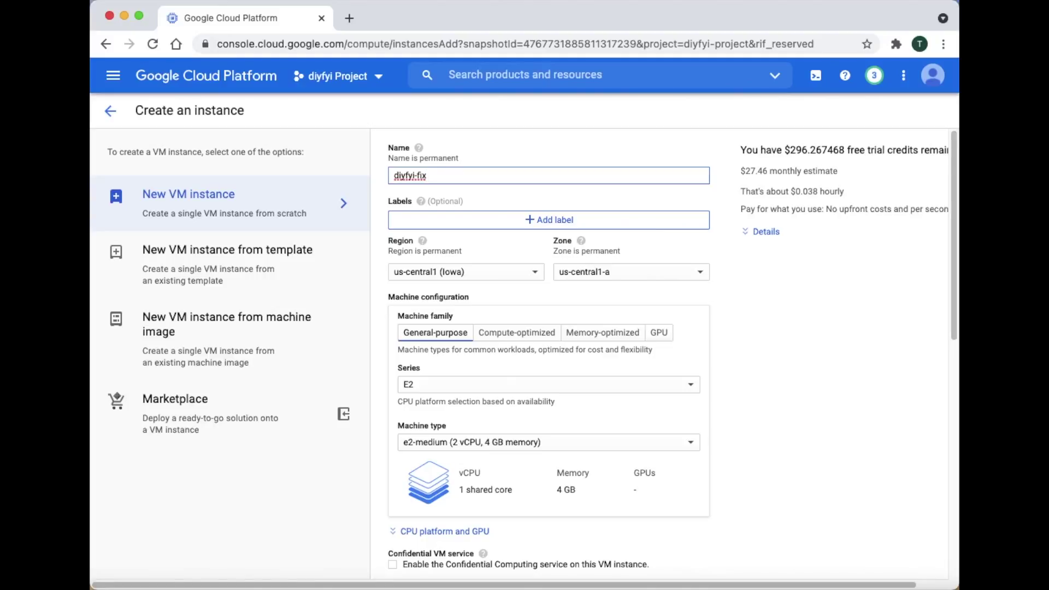
- Review the regions and zones available for the new instance without changing the selection
{"action": "left_click", "coordinate": [546, 286]}
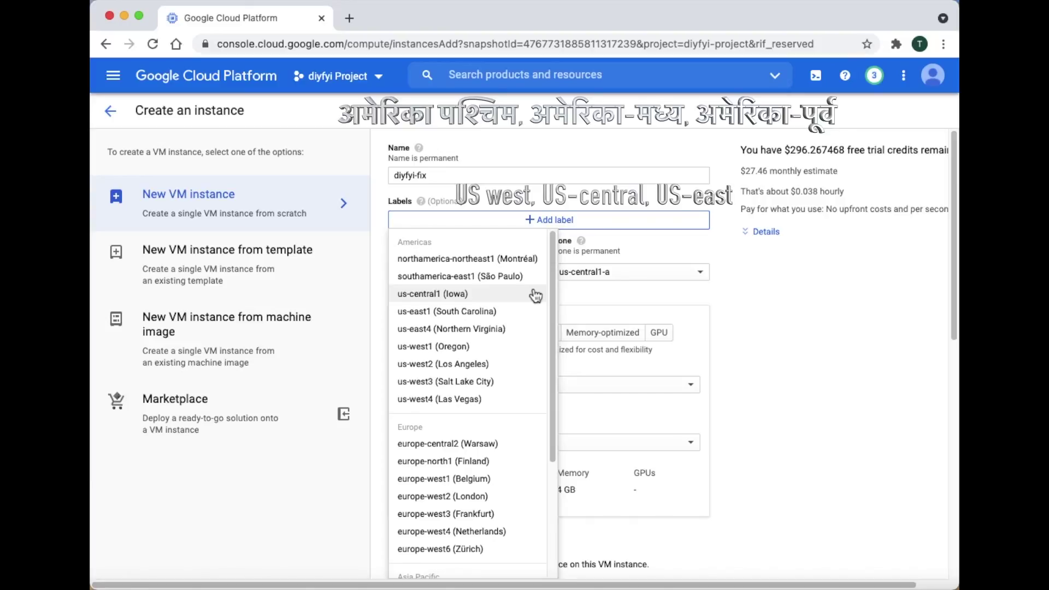
{"action": "left_click", "coordinate": [569, 300]}
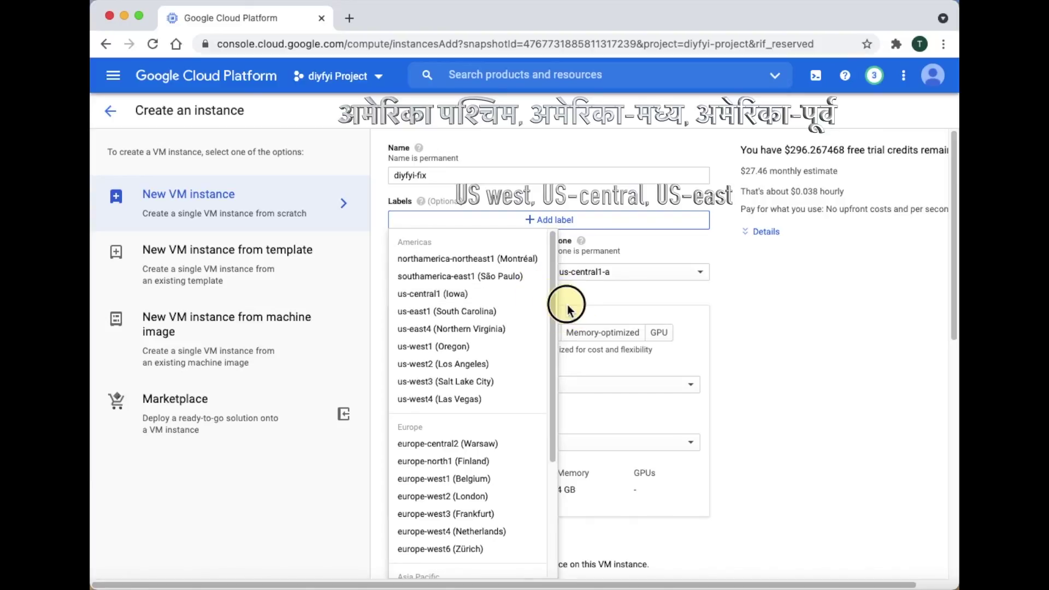
{"action": "left_click", "coordinate": [689, 280]}
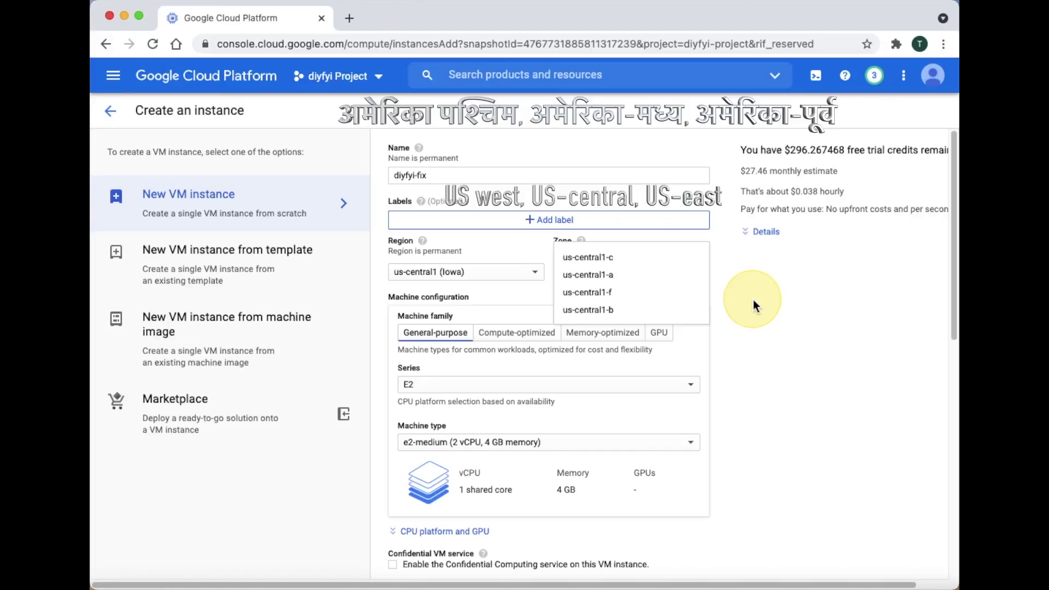
{"action": "left_click", "coordinate": [752, 305]}
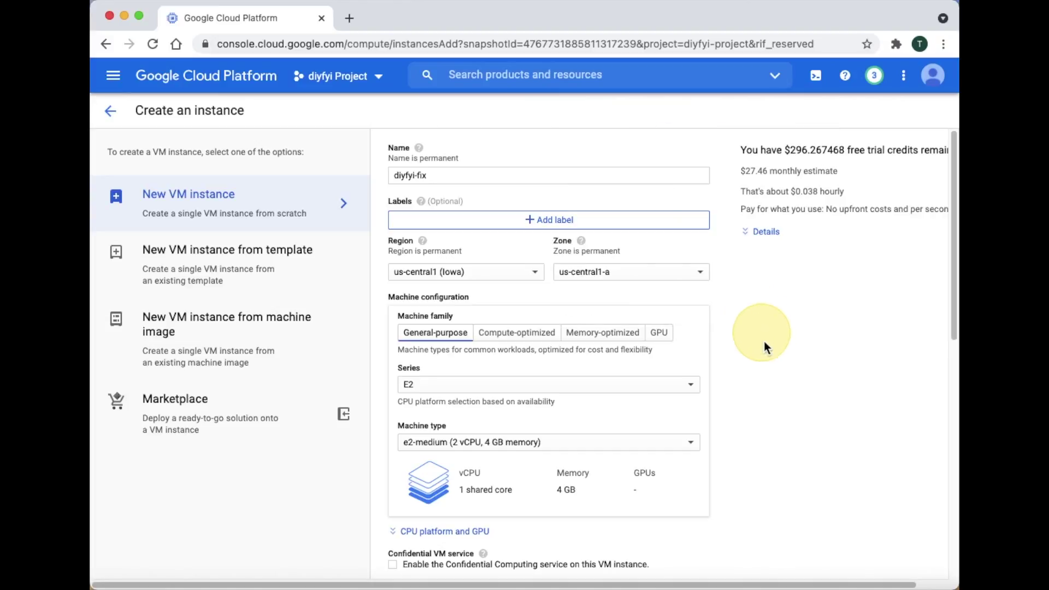
- Set the instance's series to N1 and its machine type to f1-micro
{"action": "scroll", "coordinate": [764, 347], "scroll_direction": "down", "scroll_amount": 1}
{"action": "scroll", "coordinate": [765, 350], "scroll_direction": "down", "scroll_amount": 3}
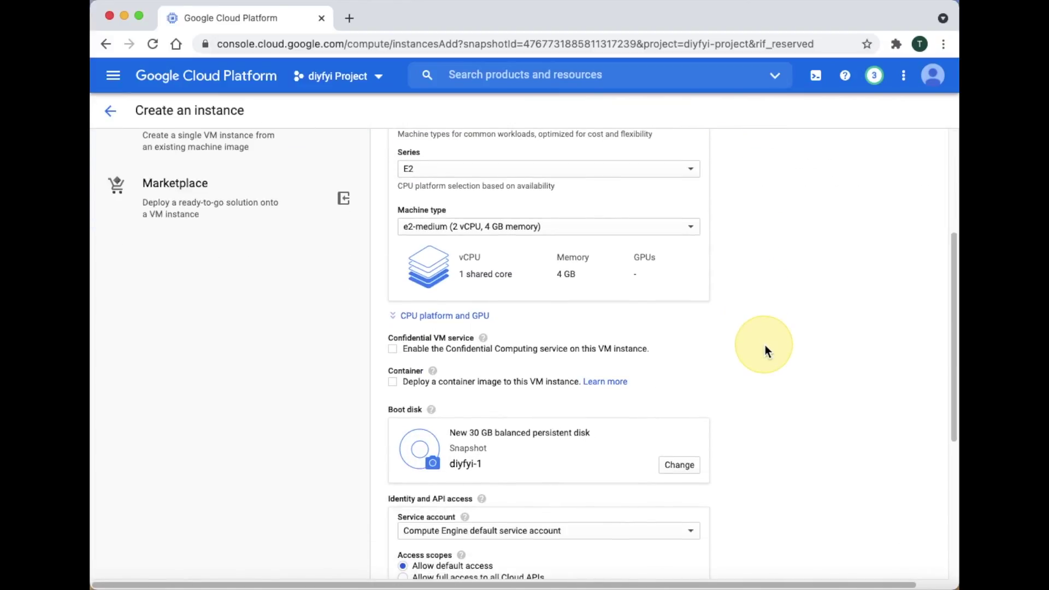
{"action": "scroll", "coordinate": [765, 350], "scroll_direction": "up", "scroll_amount": 4}
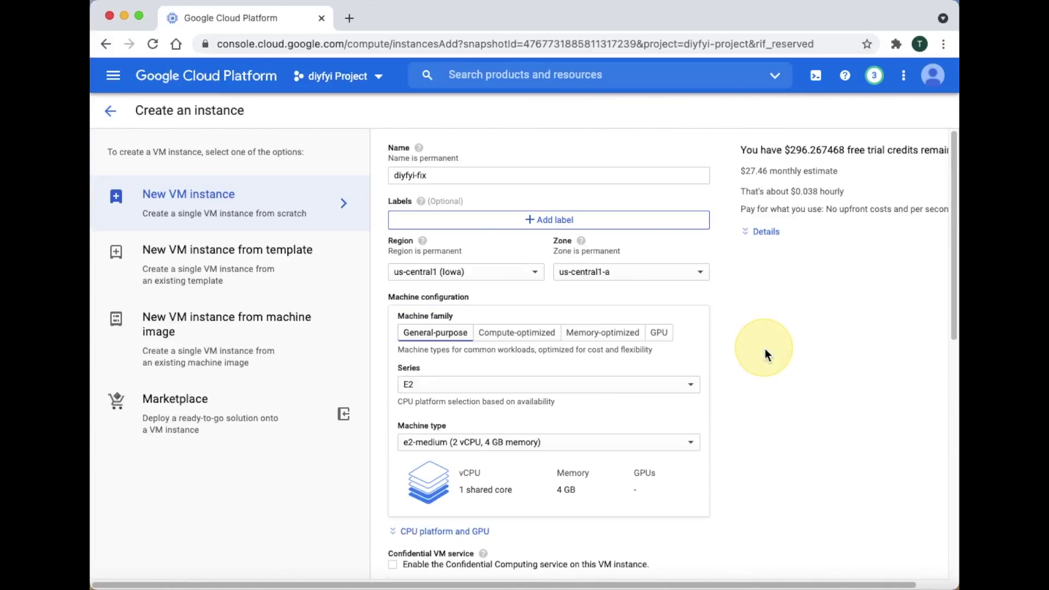
{"action": "left_click", "coordinate": [692, 385]}
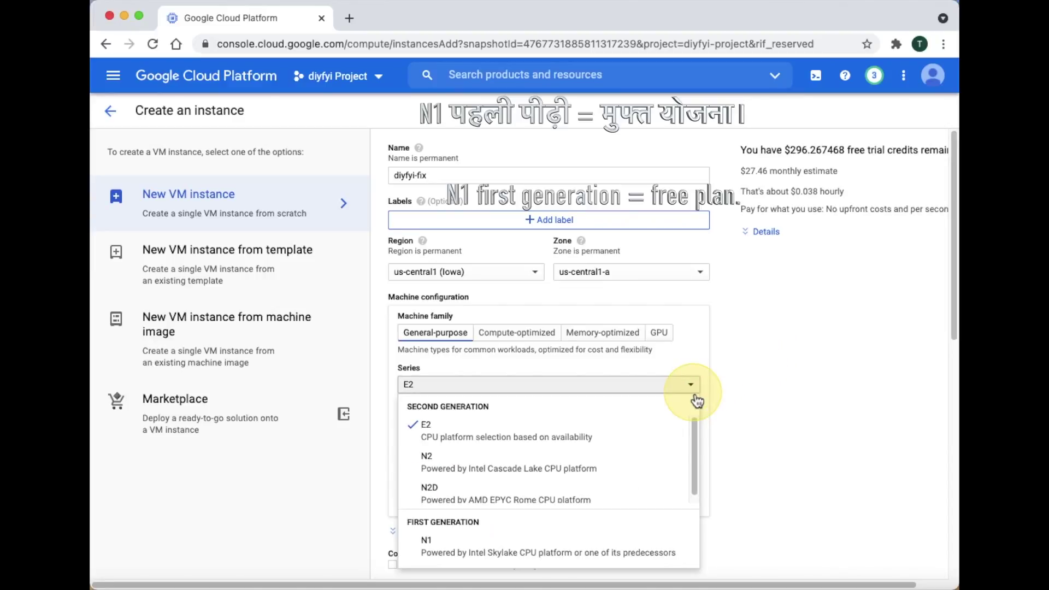
{"action": "left_click", "coordinate": [626, 561]}
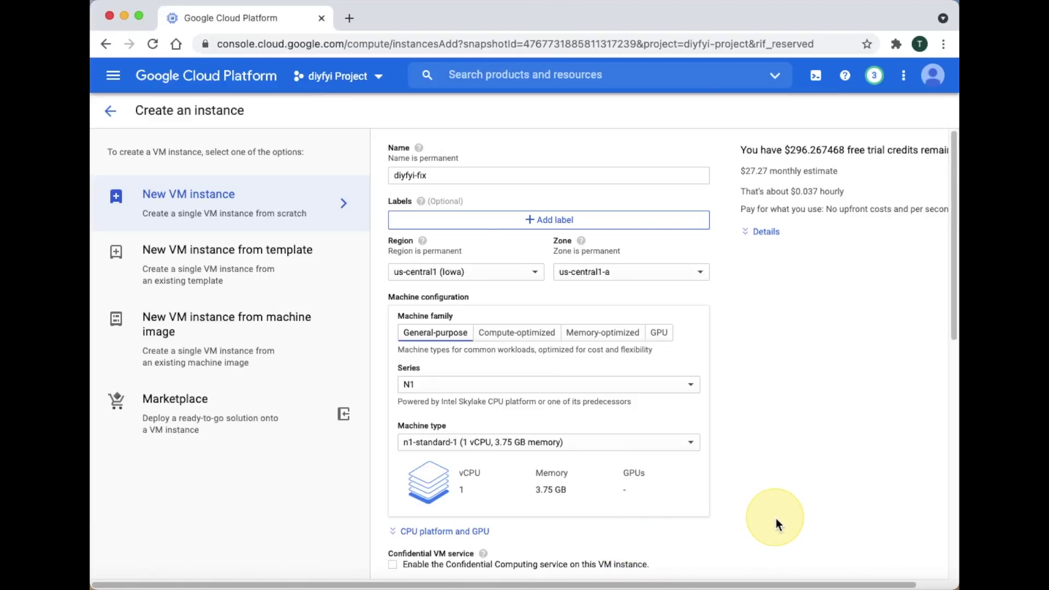
{"action": "left_click", "coordinate": [699, 451]}
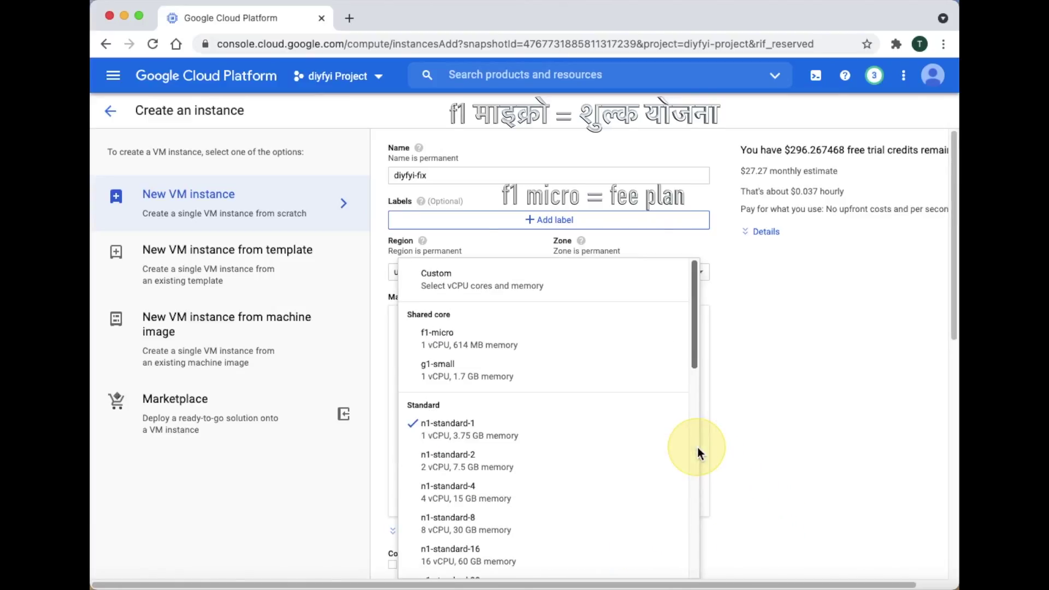
{"action": "left_click", "coordinate": [624, 354]}
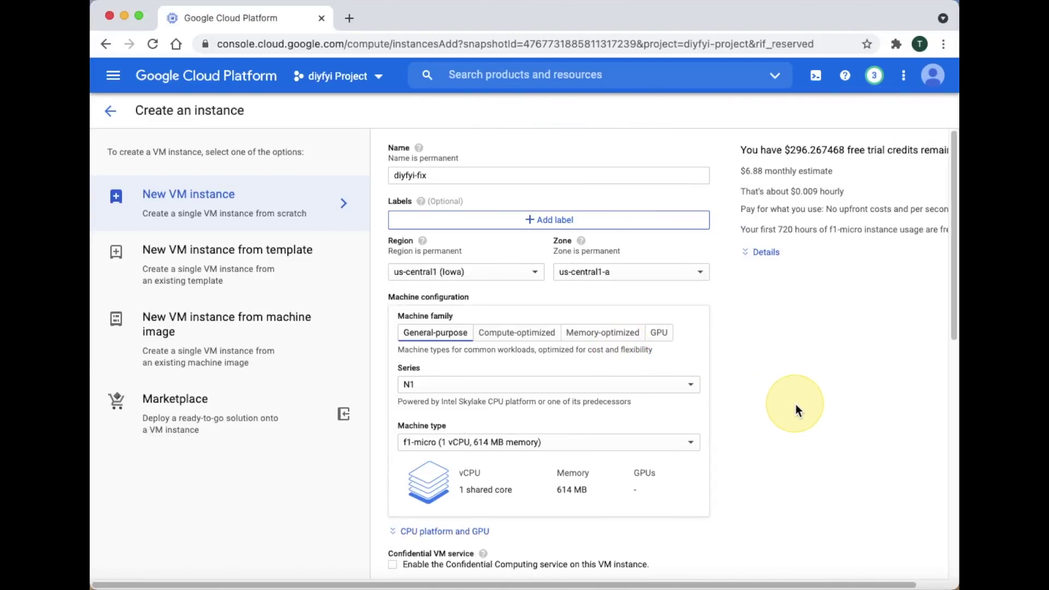
- Set the new instance's boot disk to a 30 GB balanced persistent disk created from the diyfyi-1 snapshot
{"action": "scroll", "coordinate": [796, 405], "scroll_direction": "down", "scroll_amount": 2}
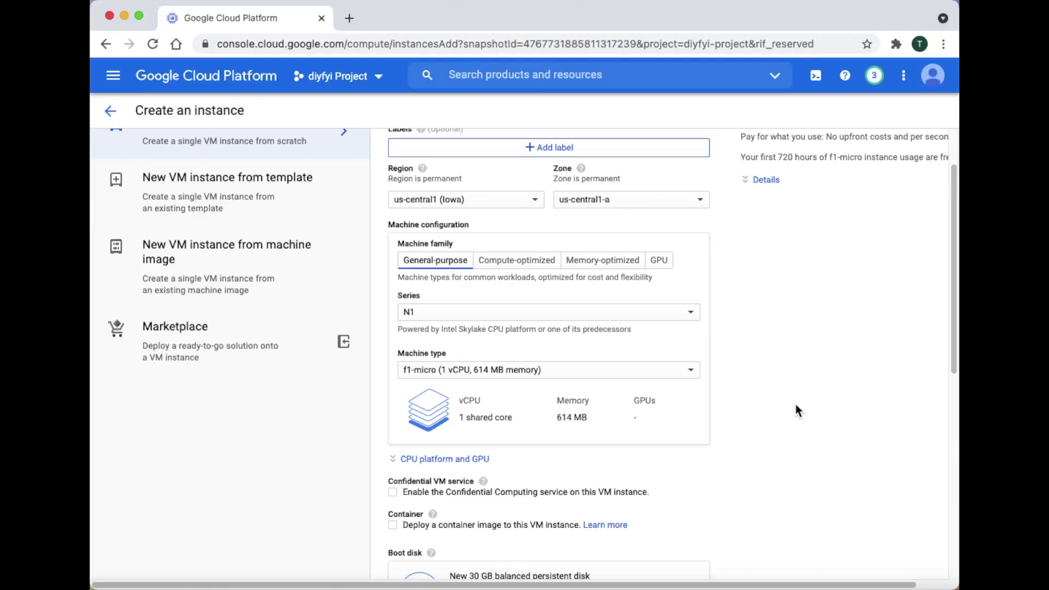
{"action": "scroll", "coordinate": [795, 410], "scroll_direction": "down", "scroll_amount": 5}
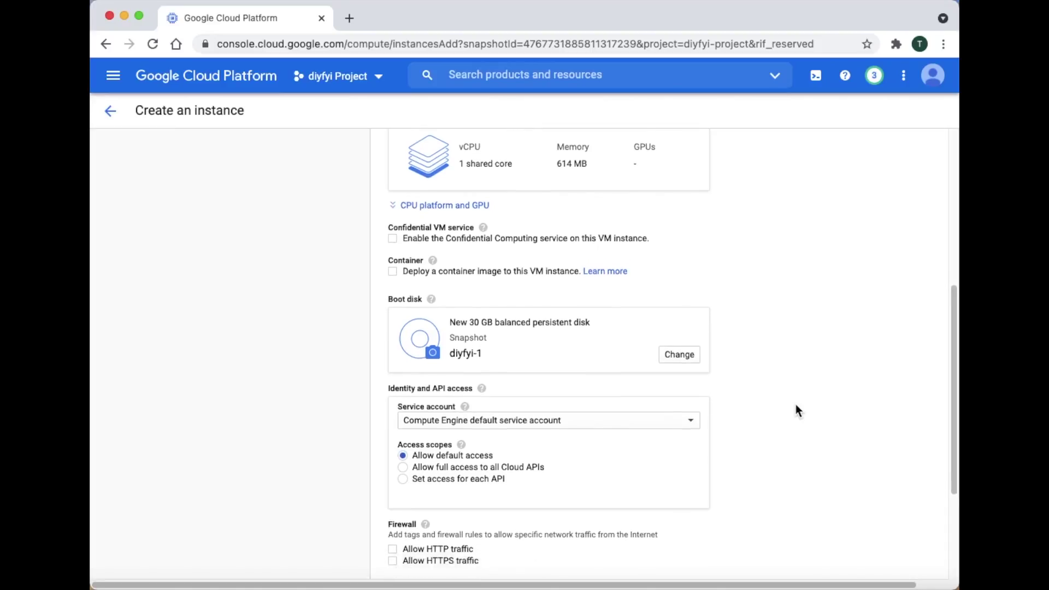
{"action": "left_click", "coordinate": [796, 409]}
{"action": "left_click", "coordinate": [586, 310]}
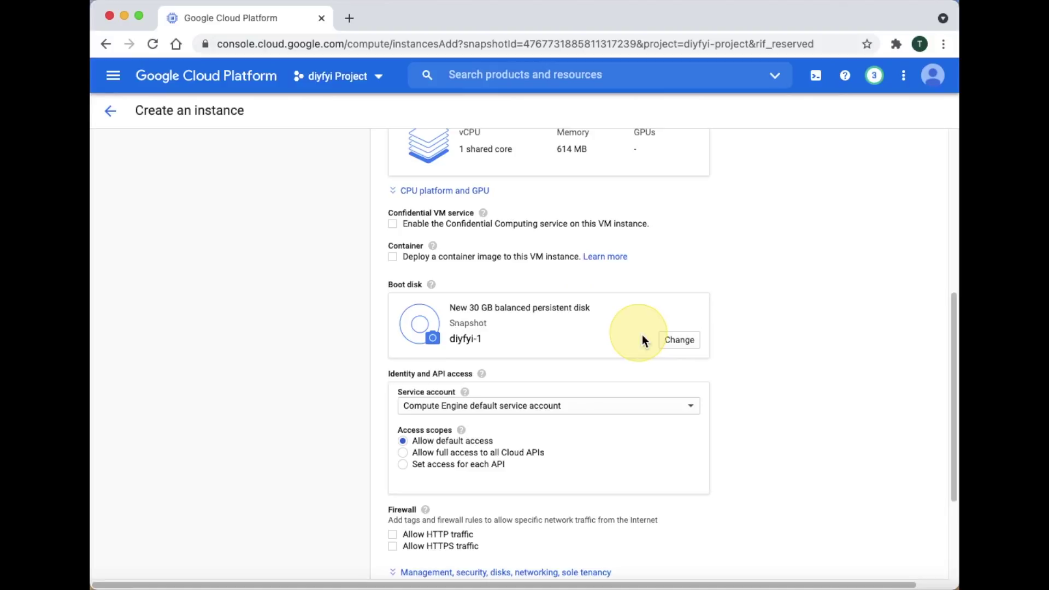
{"action": "left_click", "coordinate": [675, 341]}
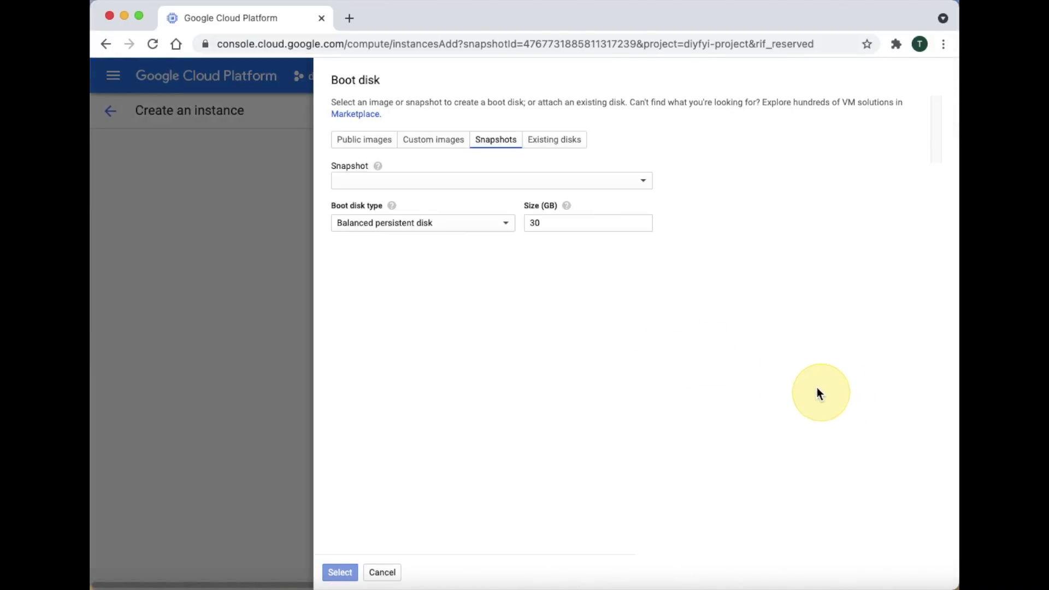
{"action": "left_click", "coordinate": [654, 189]}
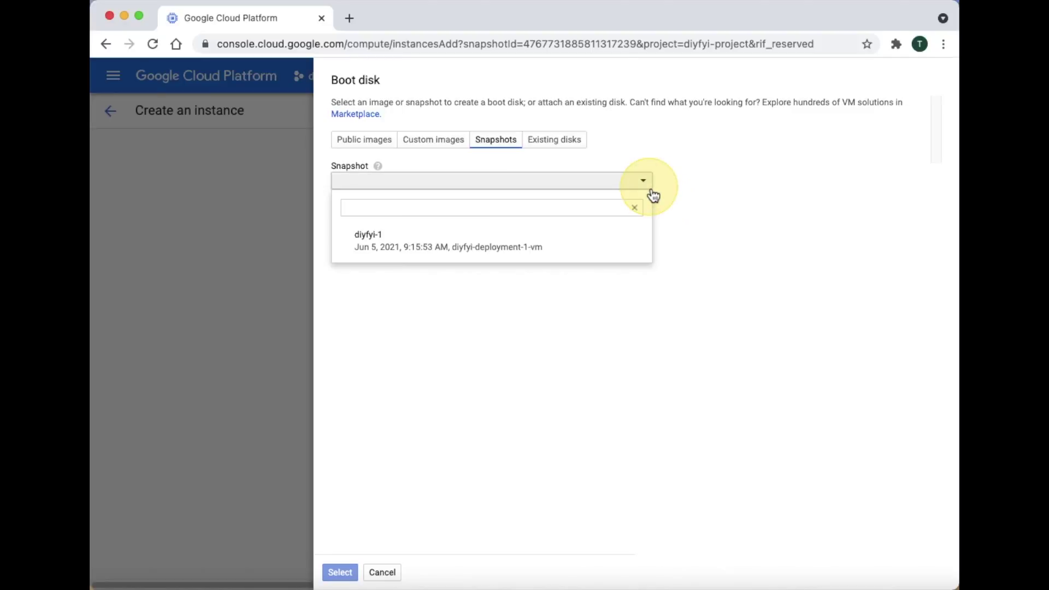
{"action": "left_click", "coordinate": [633, 252]}
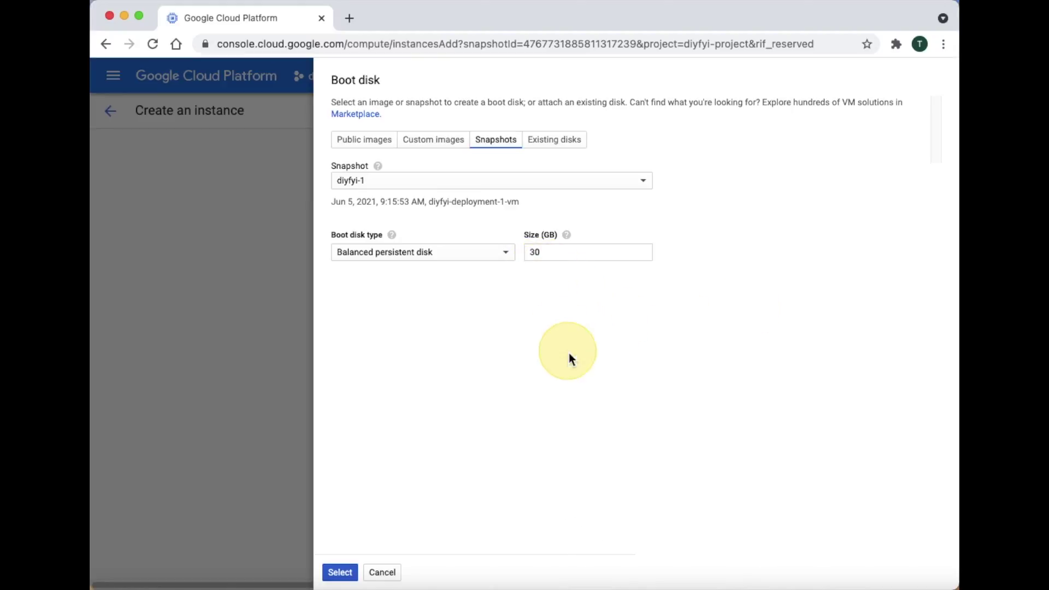
{"action": "left_click", "coordinate": [506, 255]}
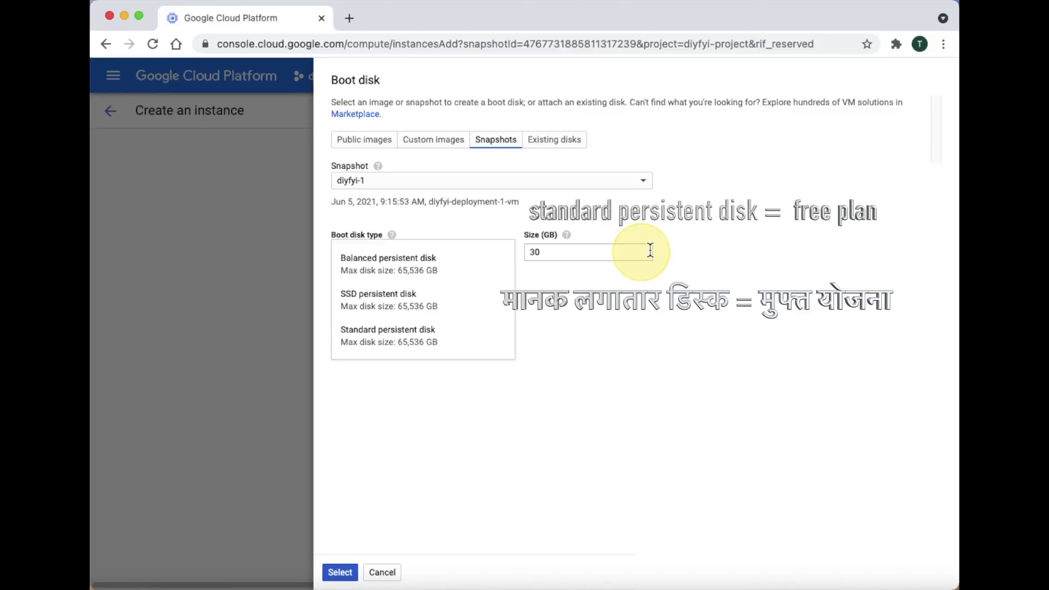
{"action": "left_click", "coordinate": [684, 252]}
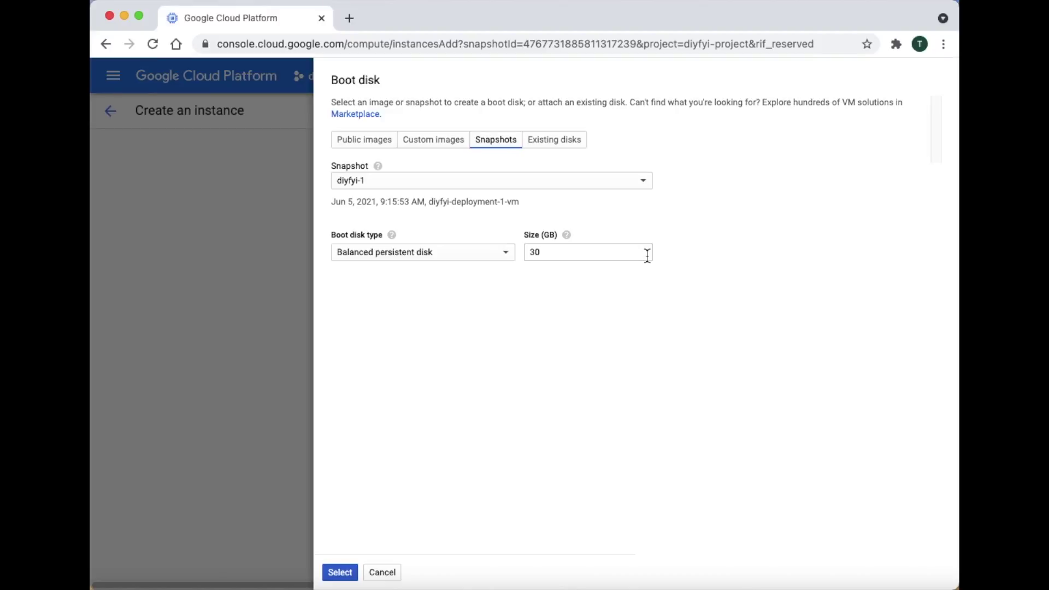
{"action": "left_click", "coordinate": [339, 578]}
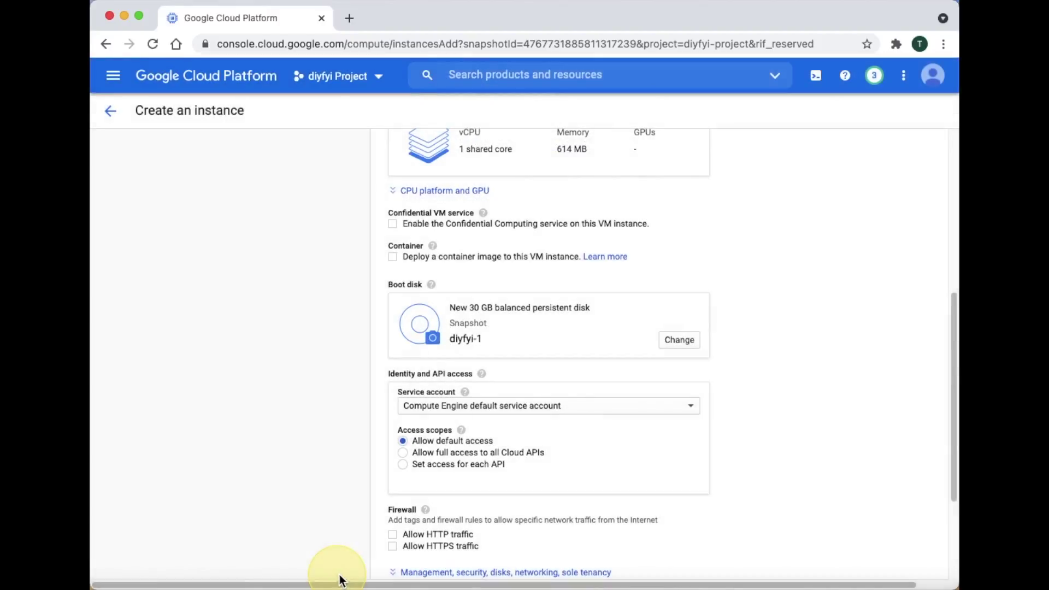
- Allow HTTP and HTTPS traffic through the firewall and create the diyfyi-fix instance
{"action": "scroll", "coordinate": [772, 477], "scroll_direction": "down", "scroll_amount": 1}
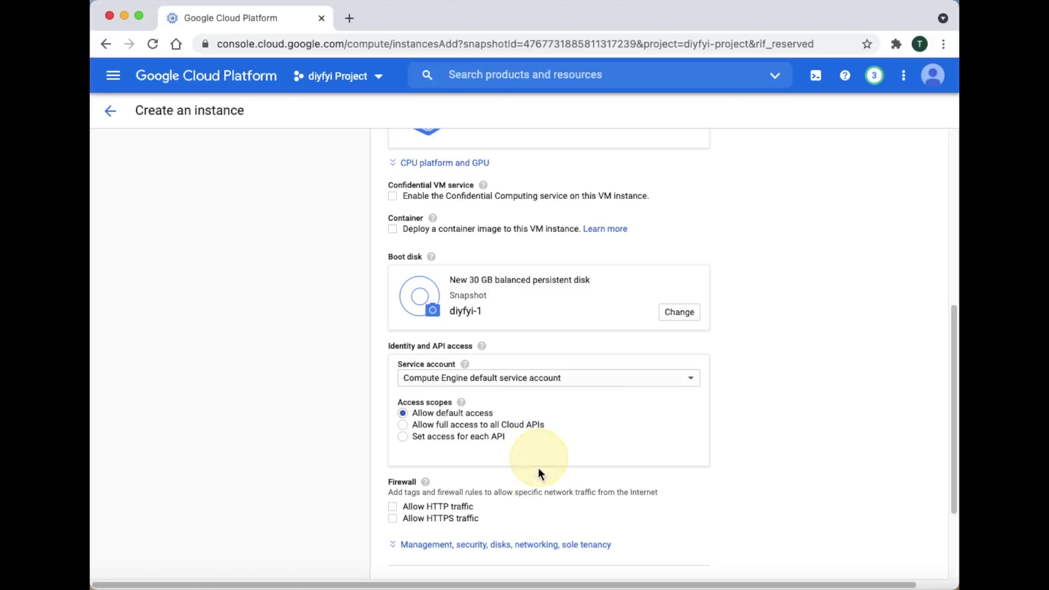
{"action": "left_click", "coordinate": [427, 506]}
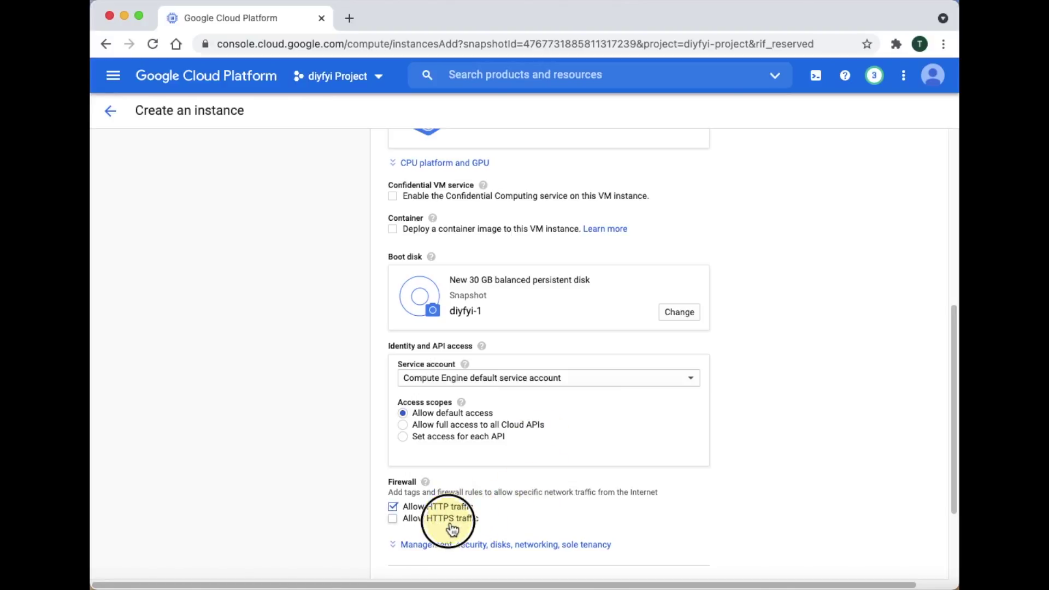
{"action": "left_click", "coordinate": [453, 528]}
{"action": "left_click", "coordinate": [768, 510]}
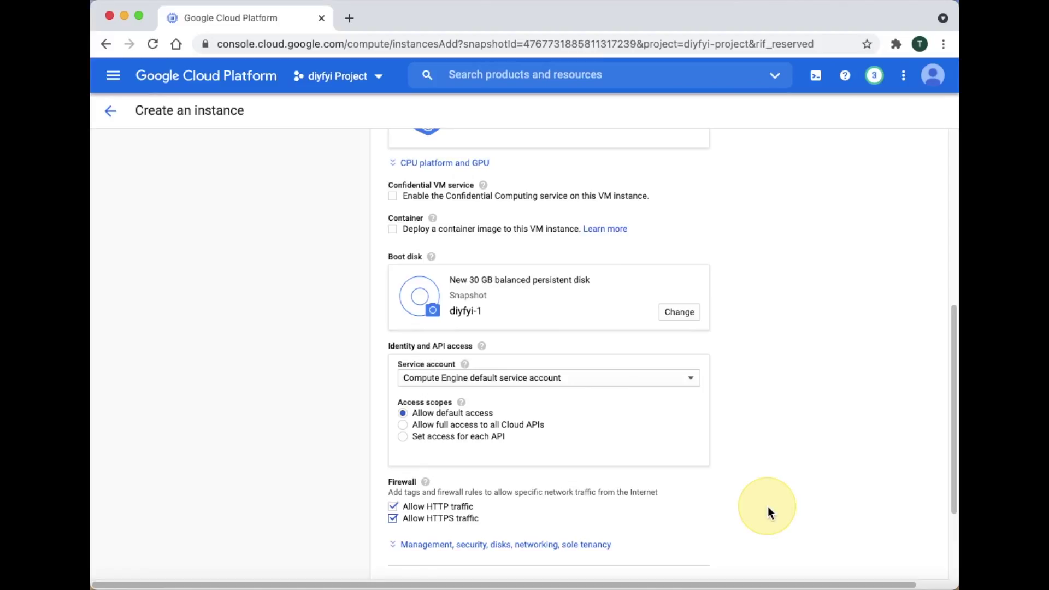
{"action": "scroll", "coordinate": [768, 507], "scroll_direction": "down", "scroll_amount": 3}
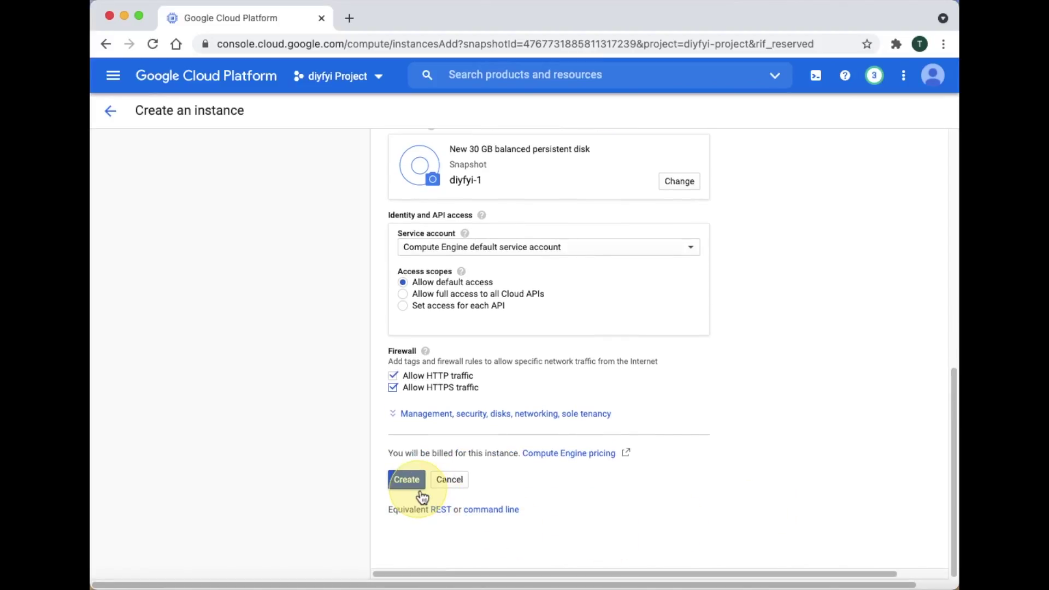
{"action": "left_click", "coordinate": [408, 479]}
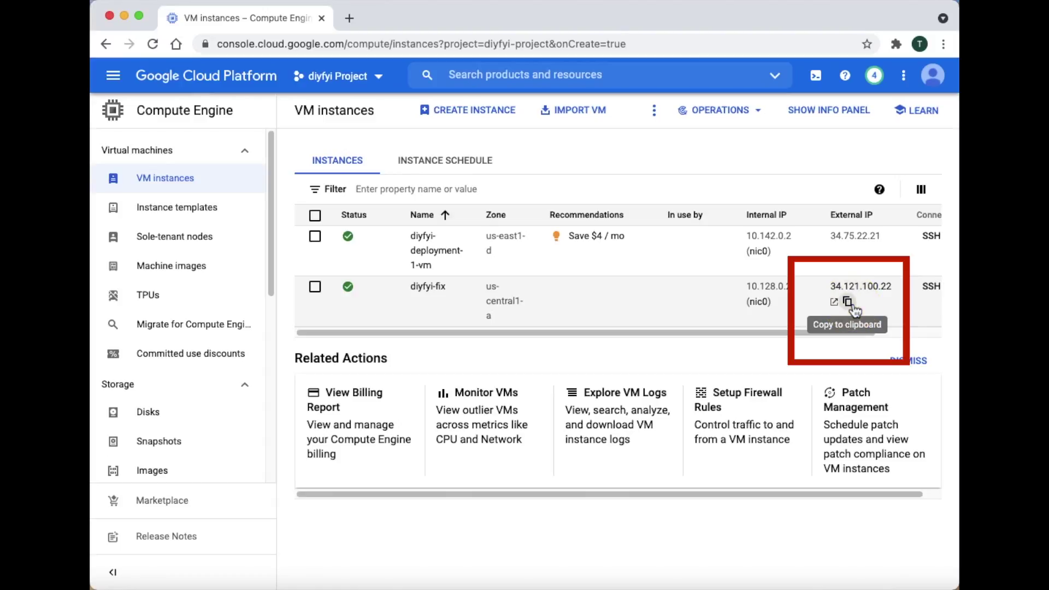
- Copy the external IP of the diyfyi-fix instance and go to the VPC network's external IP addresses
{"action": "left_click", "coordinate": [847, 302]}
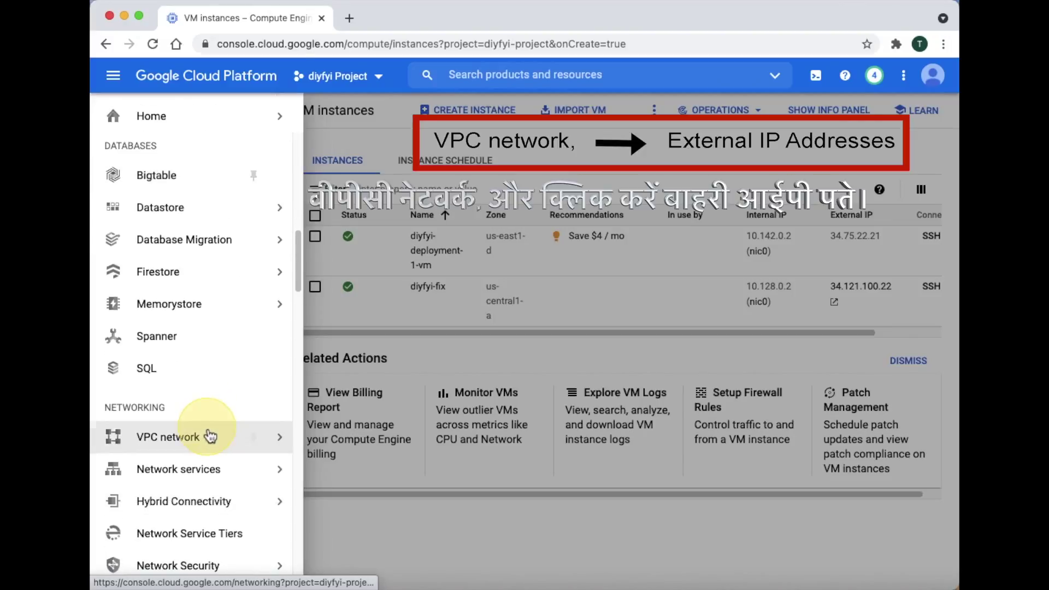
{"action": "mouse_move", "coordinate": [207, 438]}
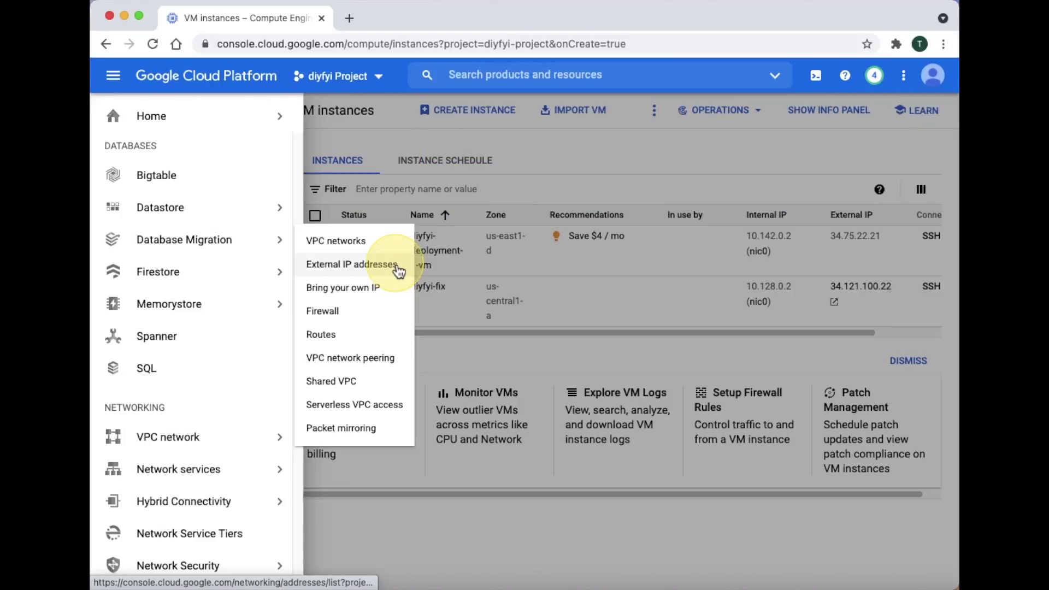
{"action": "left_click", "coordinate": [398, 268]}
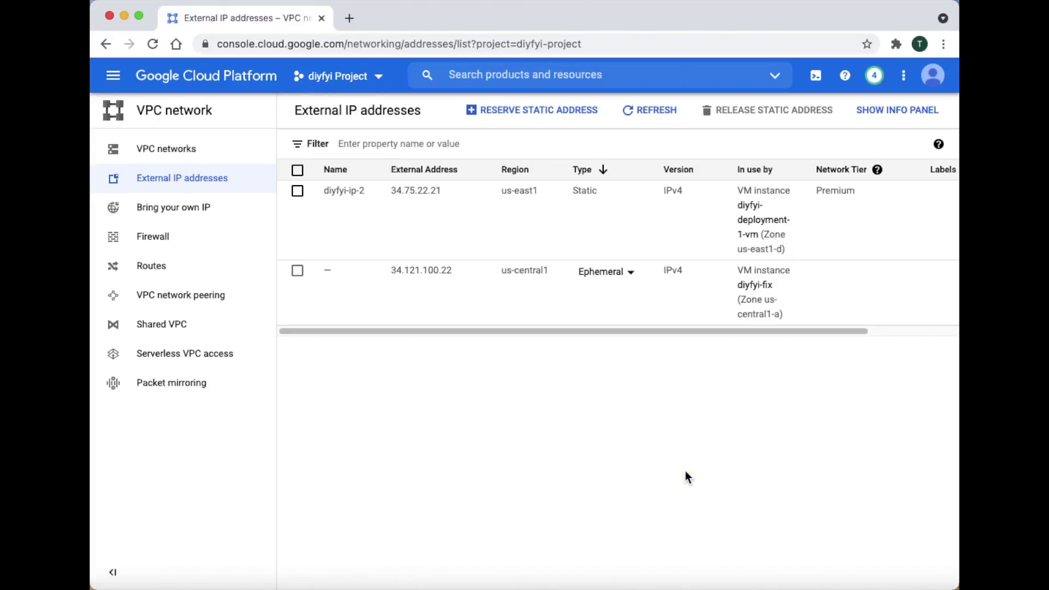
- Change the diyfyi-fix instance's ephemeral external IP to static, reserving it under the name diyfyi-fix
{"action": "left_click", "coordinate": [638, 279]}
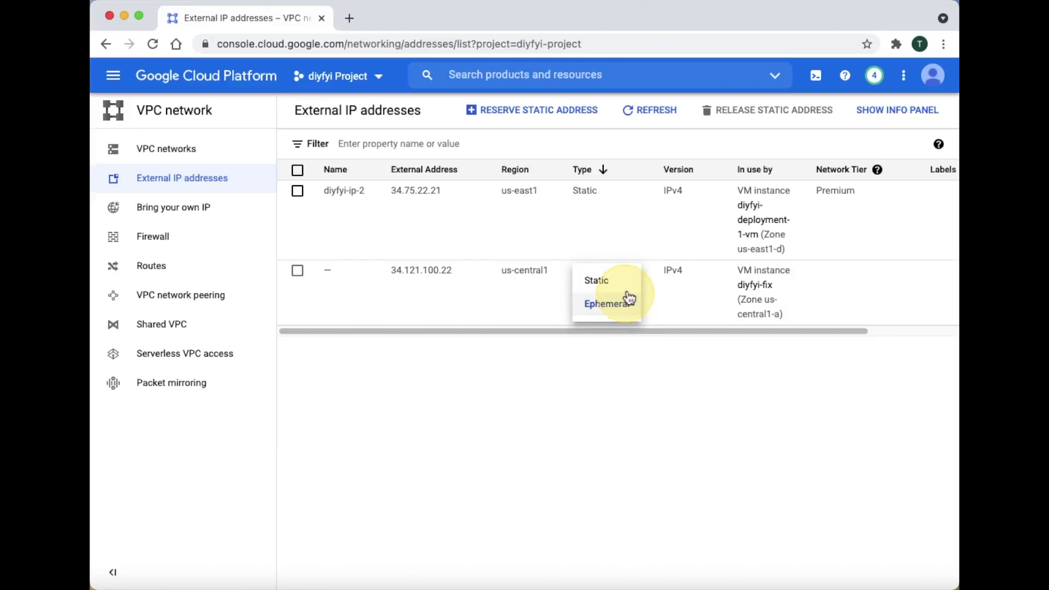
{"action": "left_click", "coordinate": [627, 282]}
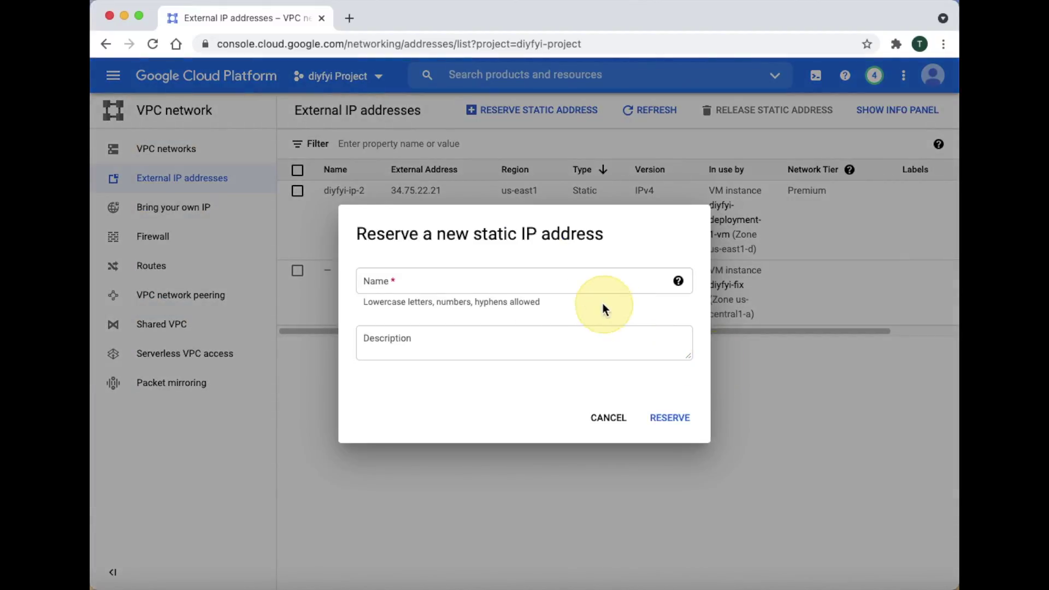
{"action": "left_click", "coordinate": [579, 282]}
{"action": "type", "text": "d"}
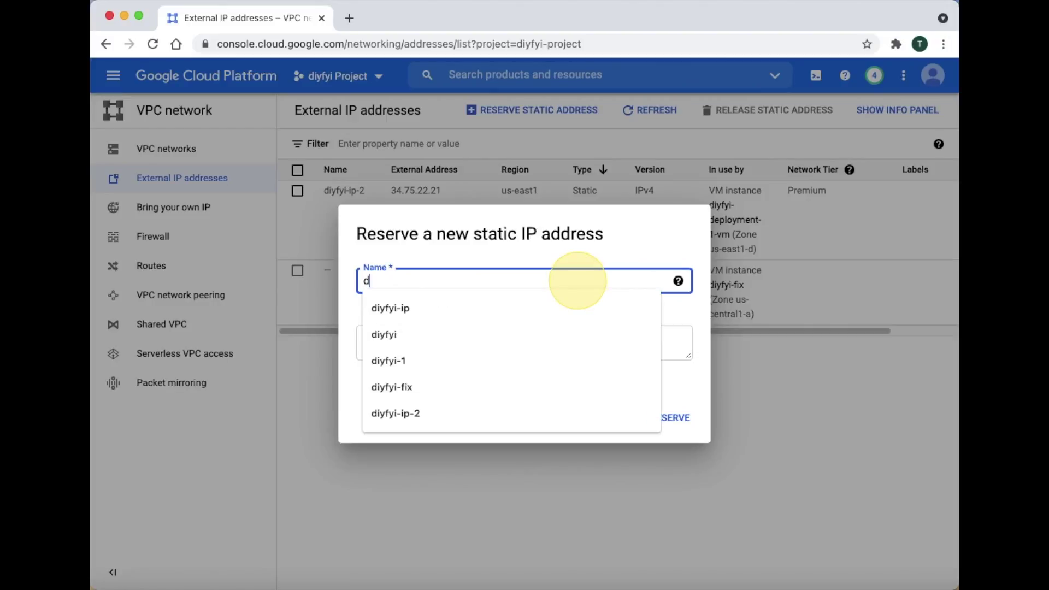
{"action": "type", "text": "iyfyi"}
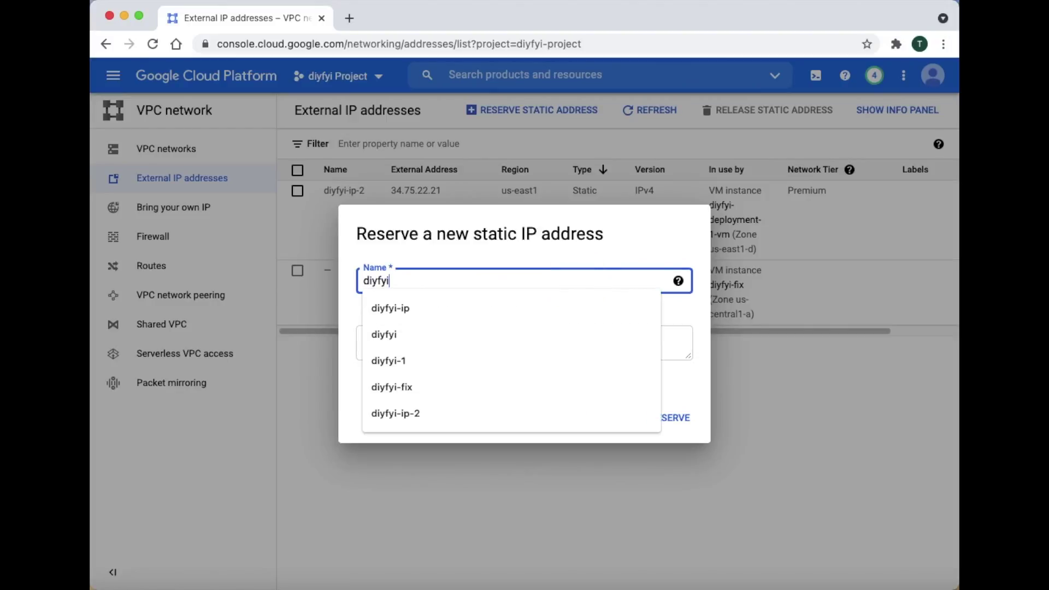
{"action": "type", "text": "-fix"}
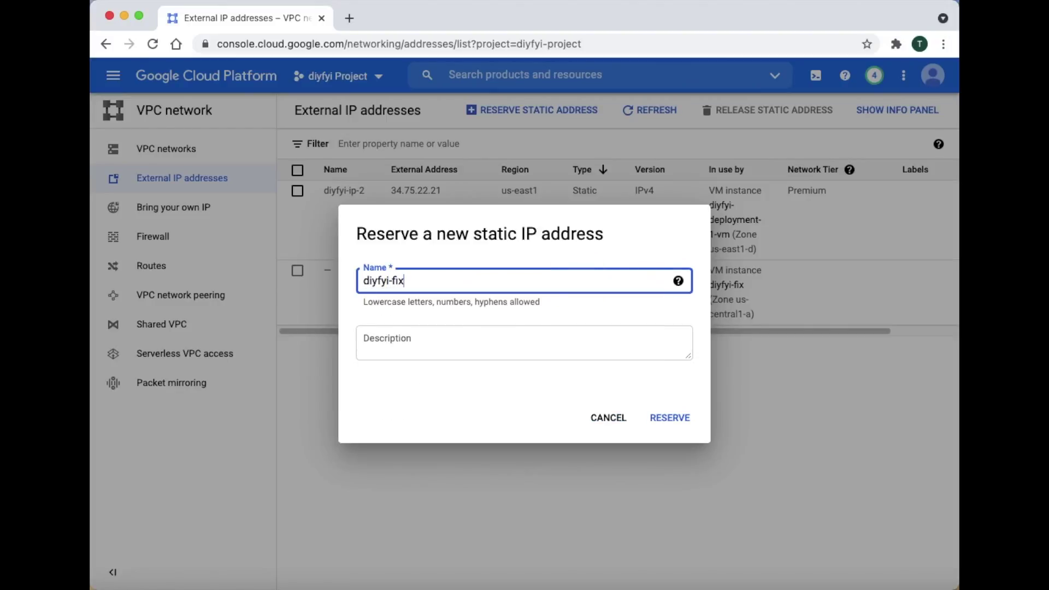
{"action": "left_click", "coordinate": [658, 421]}
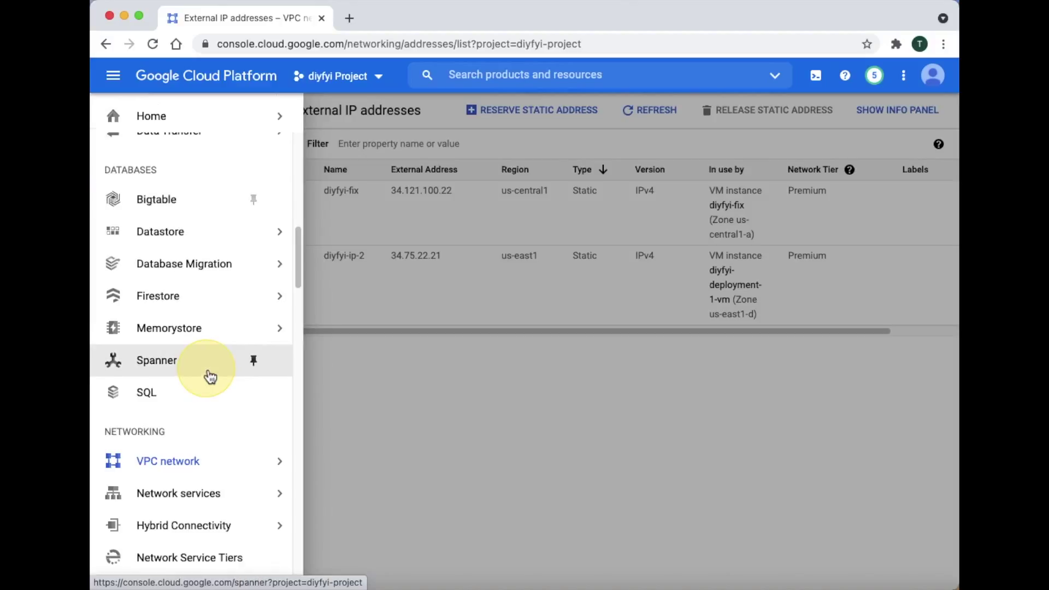
- Go to Cloud DNS under Network services and open the details of the zone diyfyi-dns-2
{"action": "scroll", "coordinate": [206, 375], "scroll_direction": "down", "scroll_amount": 1}
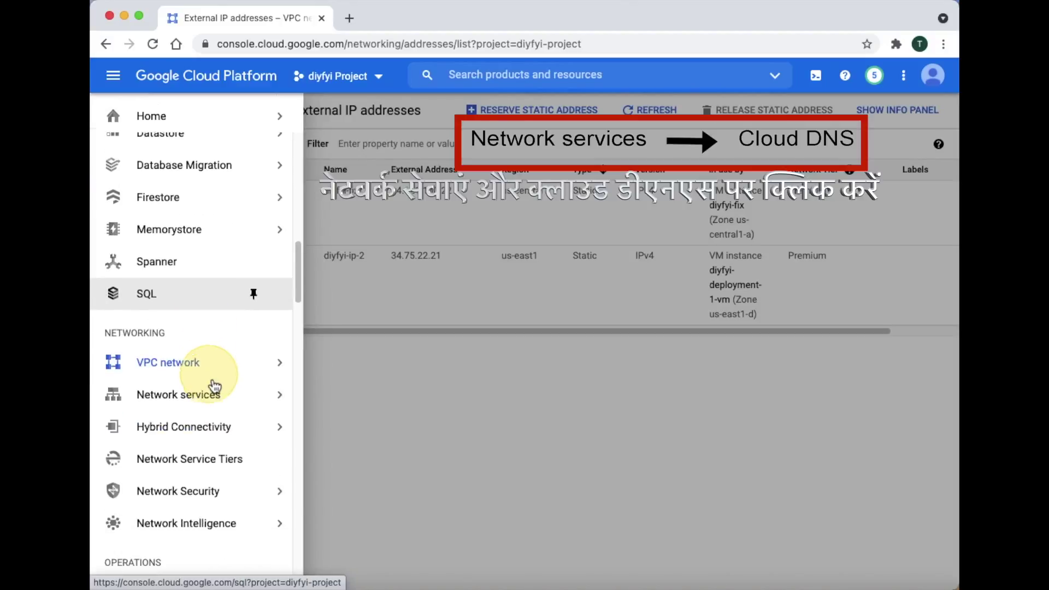
{"action": "mouse_move", "coordinate": [215, 394]}
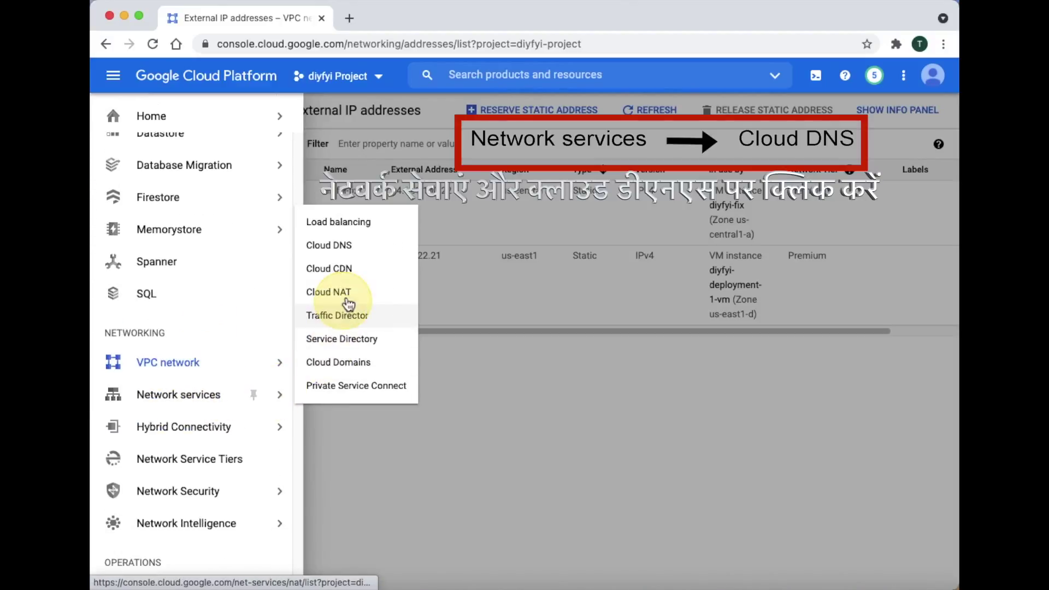
{"action": "left_click", "coordinate": [381, 251]}
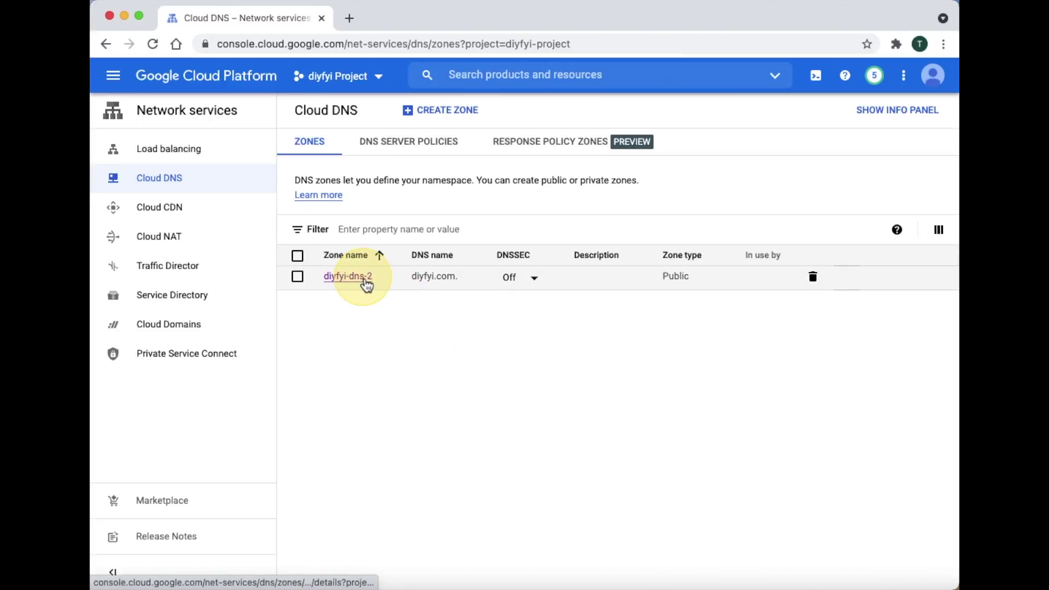
{"action": "left_click", "coordinate": [365, 279]}
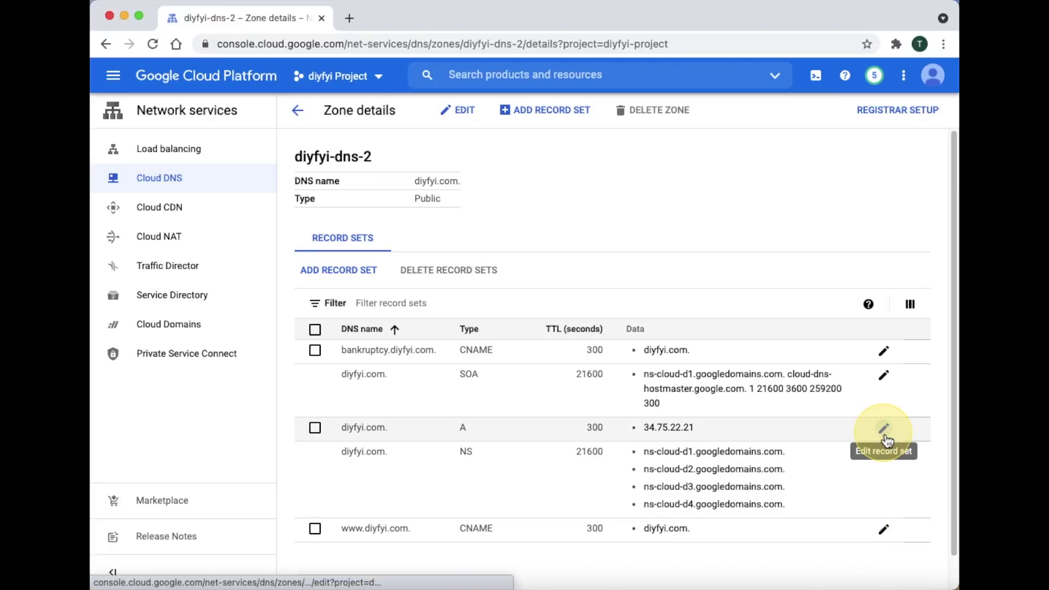
- Set the IPv4 address of the diyfyi.com A record to the copied 34.121.100.22 and save the record set
{"action": "left_click", "coordinate": [885, 431]}
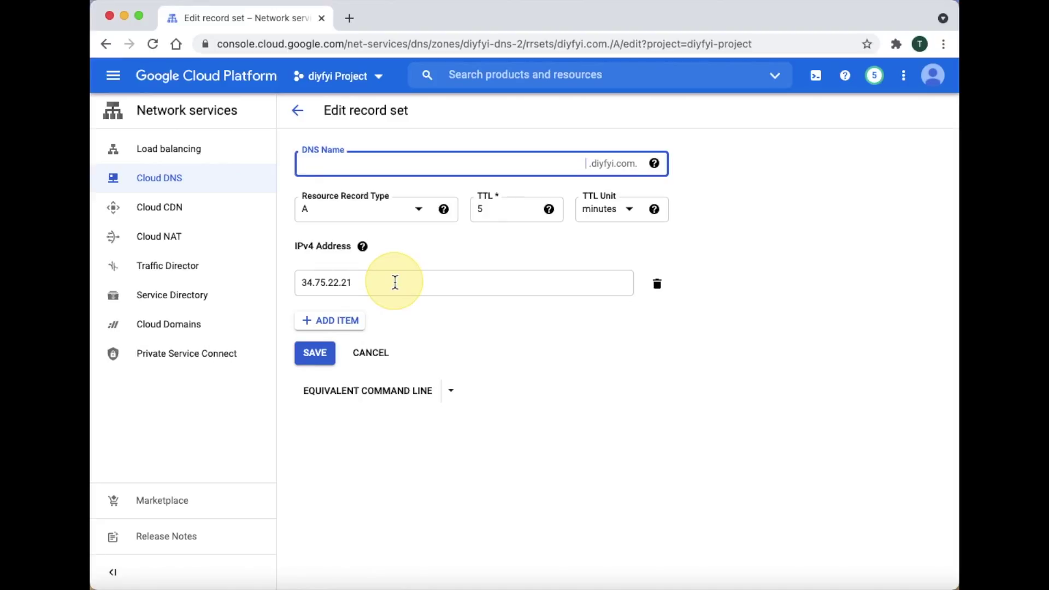
{"action": "double_click", "coordinate": [395, 282]}
{"action": "right_click", "coordinate": [395, 282]}
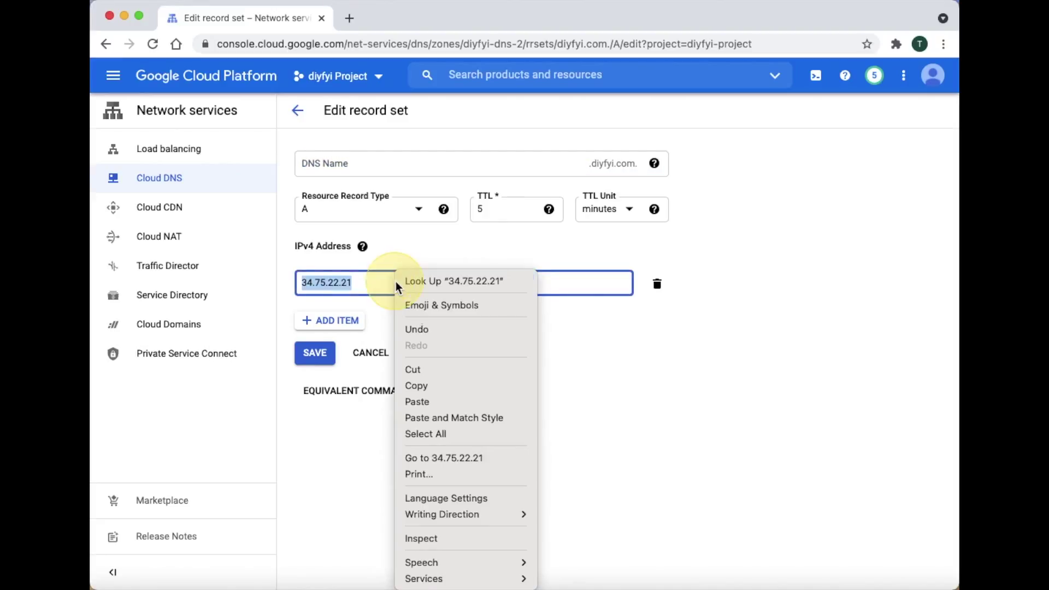
{"action": "left_click", "coordinate": [461, 401]}
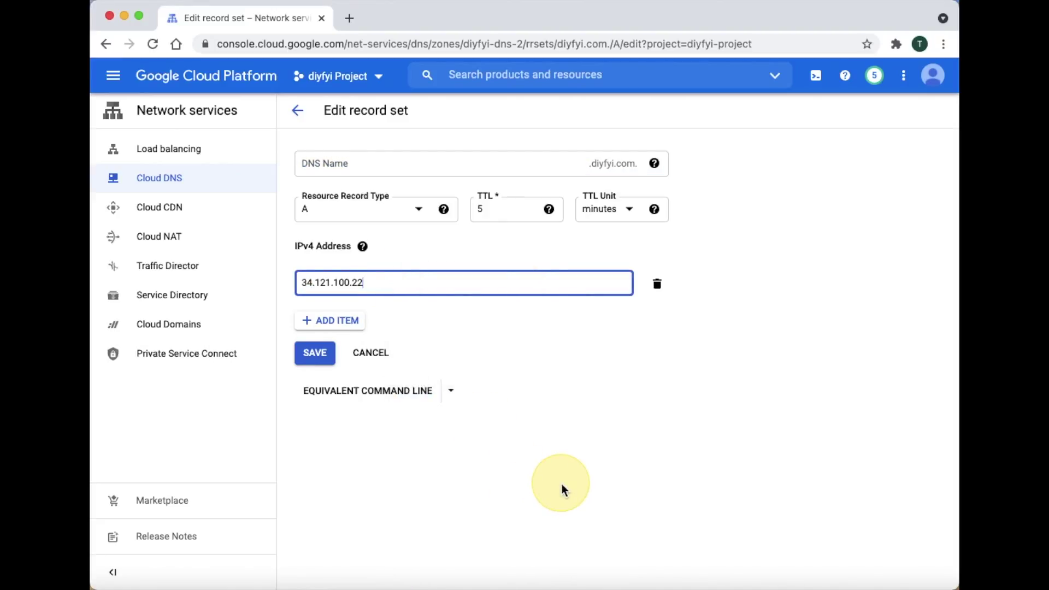
{"action": "left_click", "coordinate": [330, 360]}
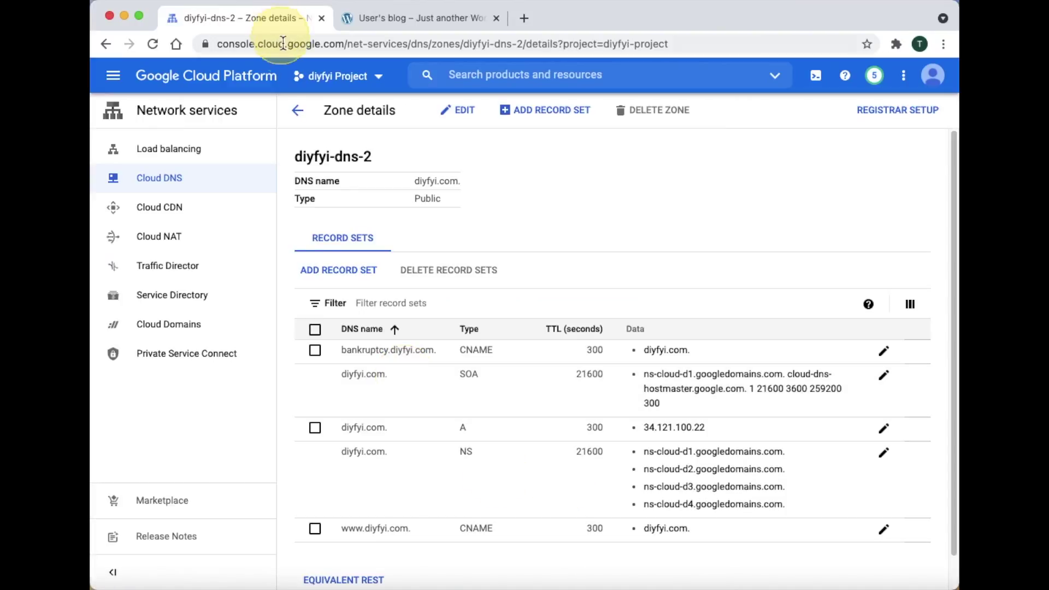
- Switch to the WordPress site's browser page and load the copied address 34.121.100.22 there to check the new server
{"action": "left_click", "coordinate": [390, 22]}
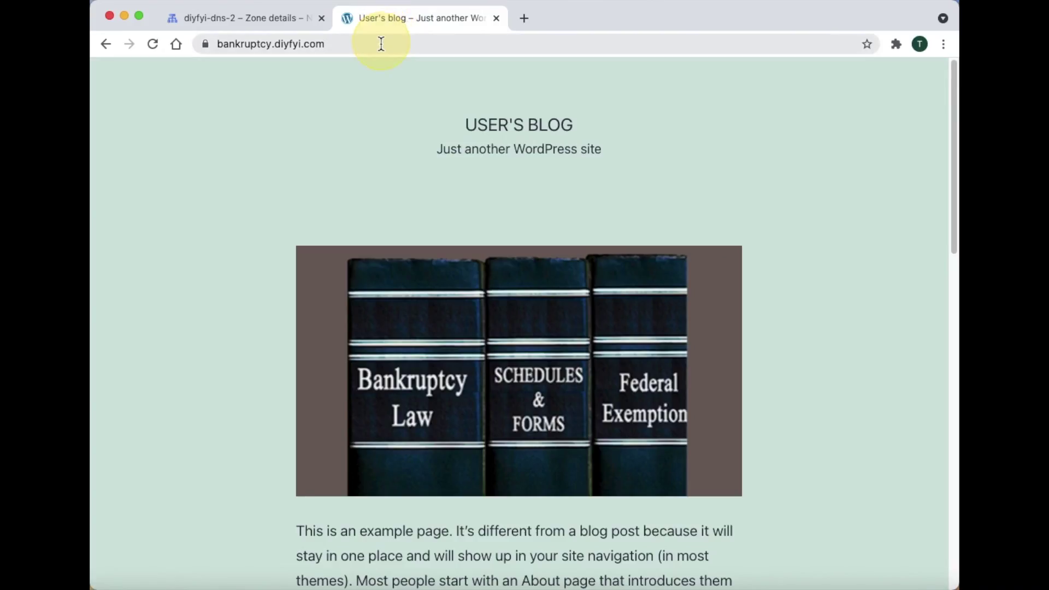
{"action": "left_click", "coordinate": [380, 43]}
{"action": "right_click", "coordinate": [380, 43]}
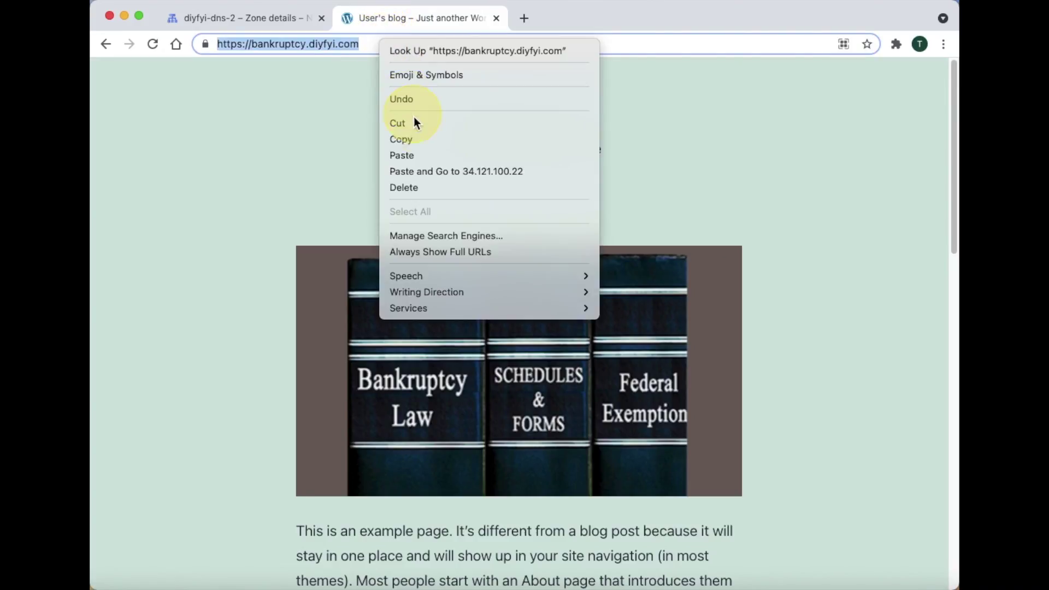
{"action": "left_click", "coordinate": [426, 158]}
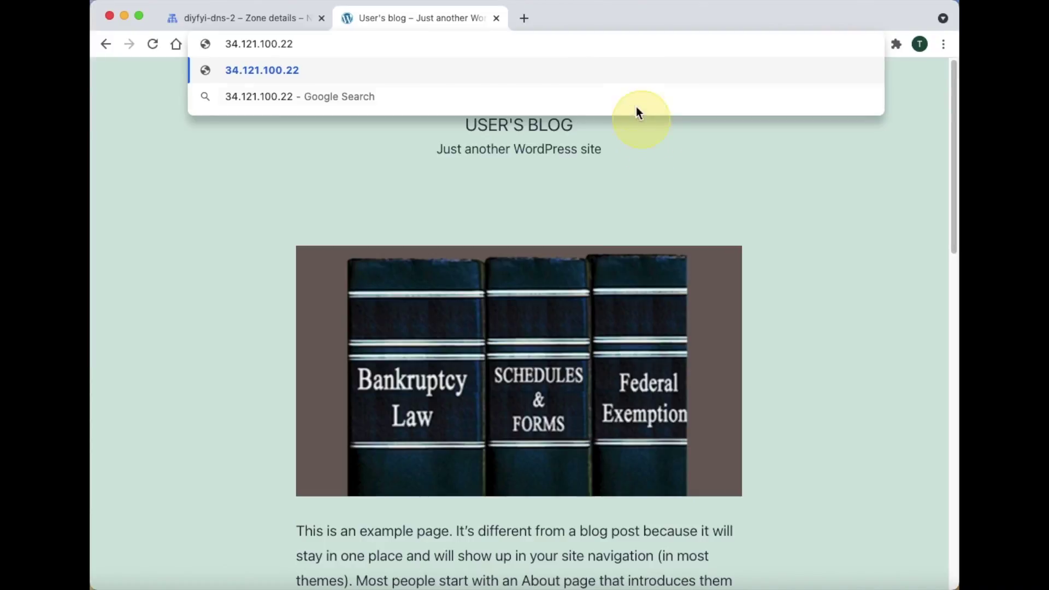
{"action": "key", "text": "Return"}
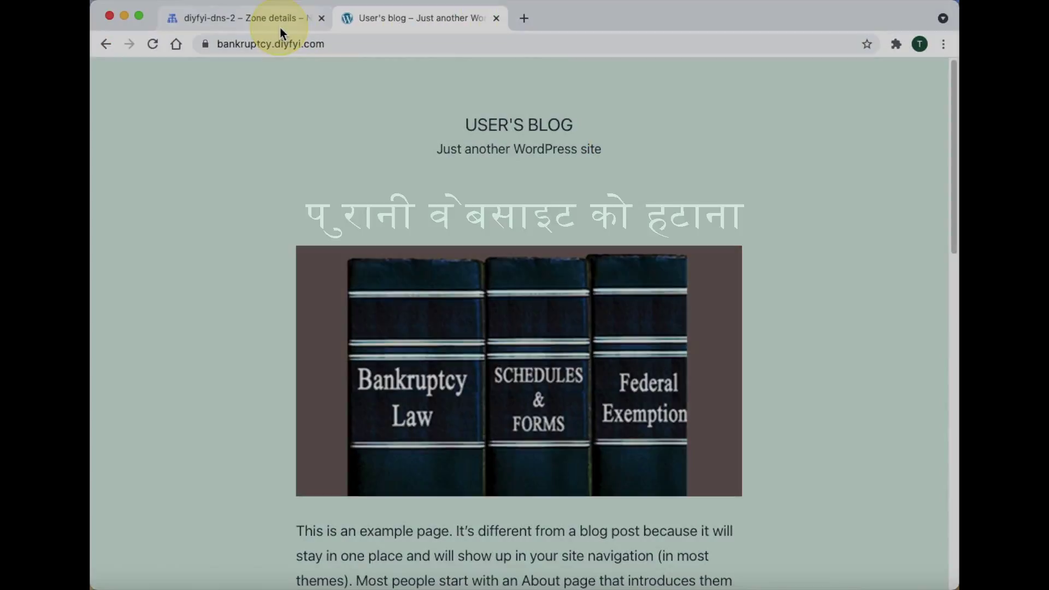
- Return to the Google Cloud console page and open the list of Compute Engine VM instances
{"action": "left_click", "coordinate": [280, 27]}
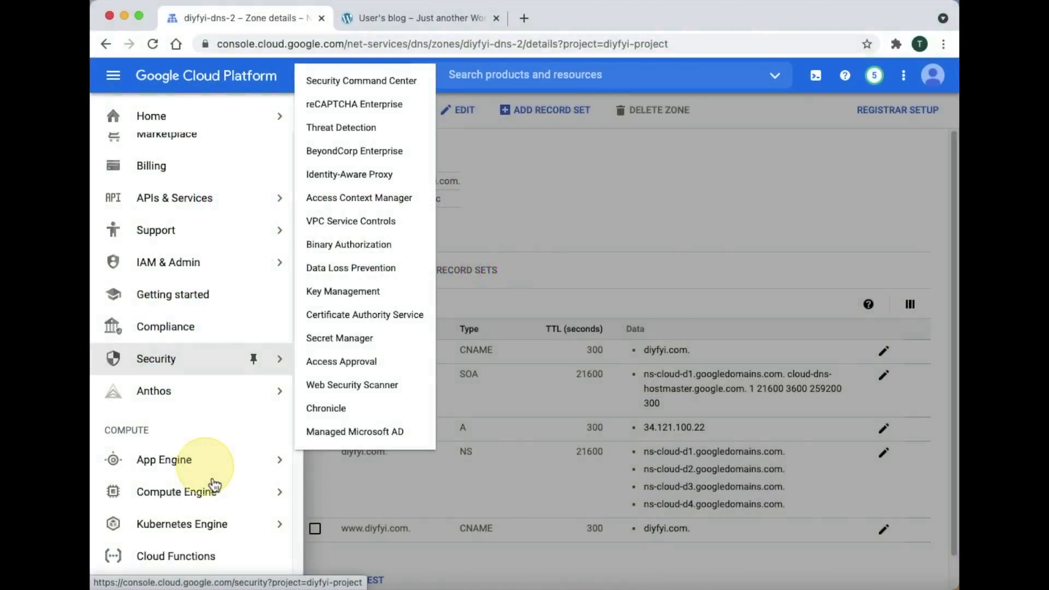
{"action": "mouse_move", "coordinate": [222, 498]}
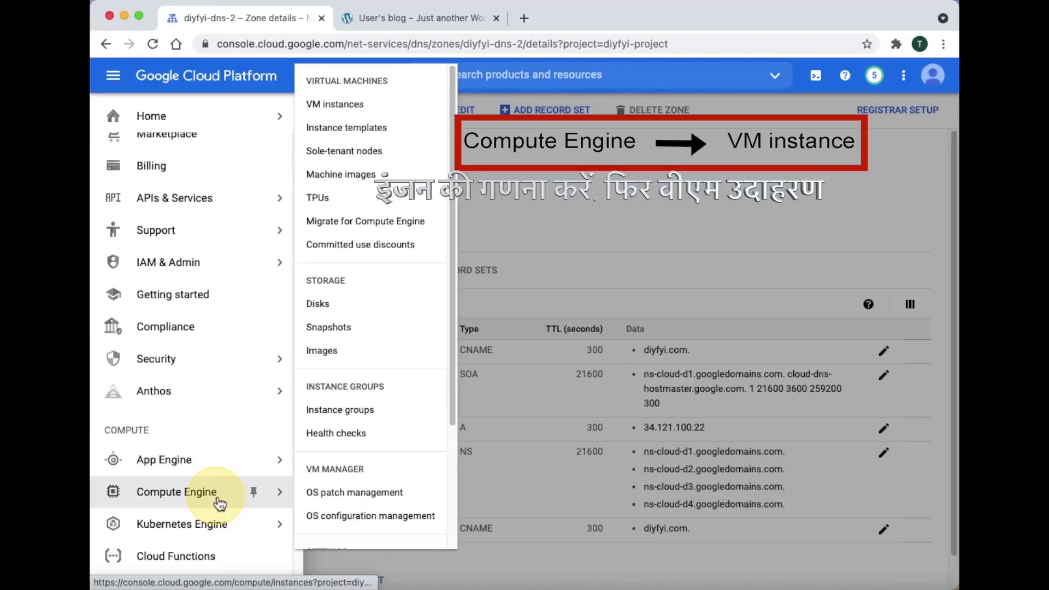
{"action": "left_click", "coordinate": [408, 110]}
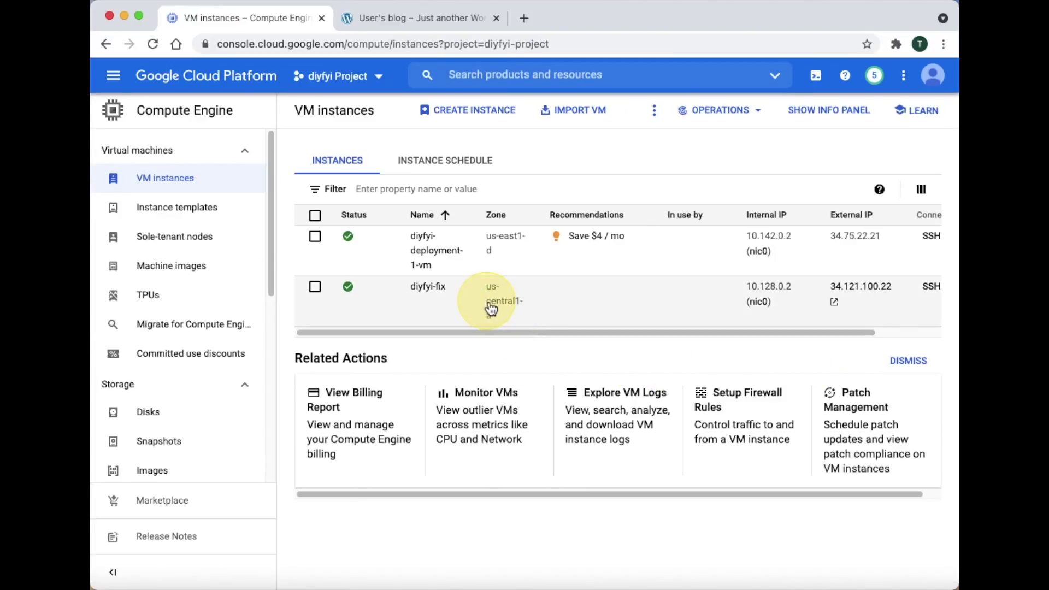
- Delete the diyfyi-fix VM instance, confirm the deletion and reload the instance list
{"action": "left_click_drag", "start_coordinate": [490, 332], "coordinate": [541, 335]}
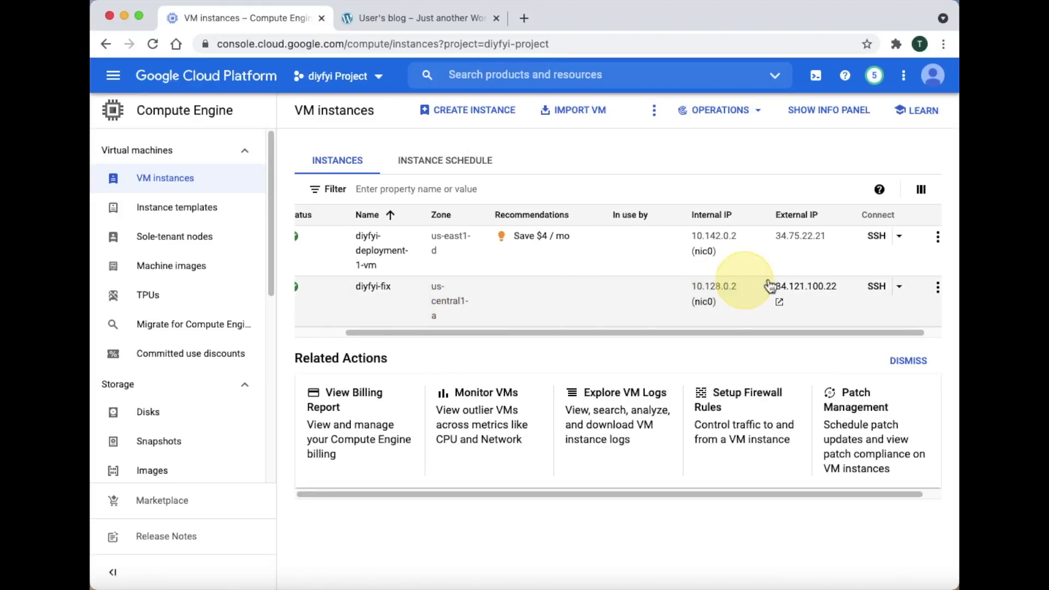
{"action": "left_click", "coordinate": [938, 288]}
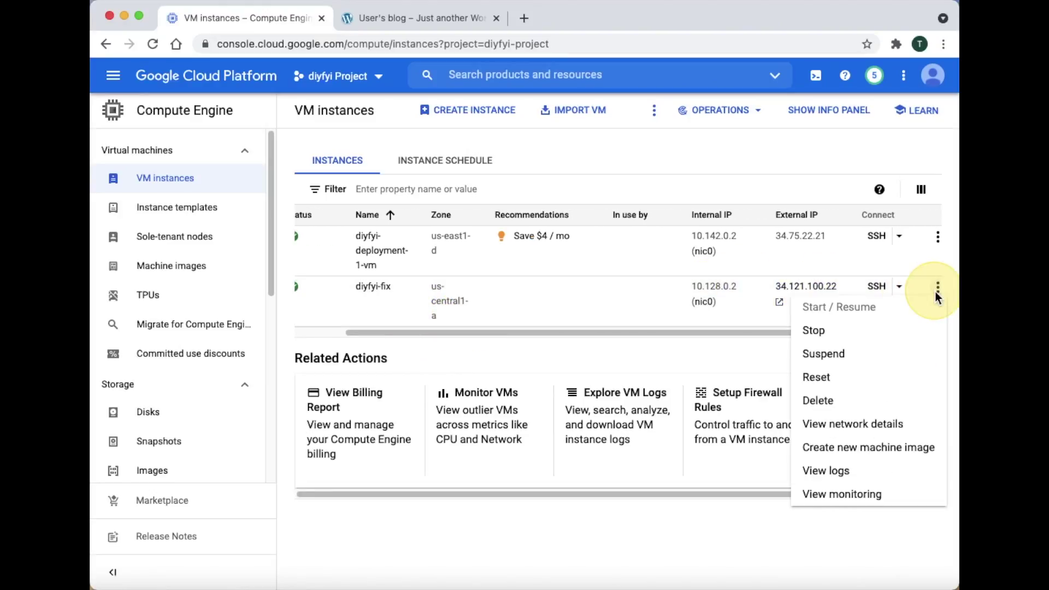
{"action": "left_click", "coordinate": [894, 405]}
{"action": "left_click", "coordinate": [713, 384]}
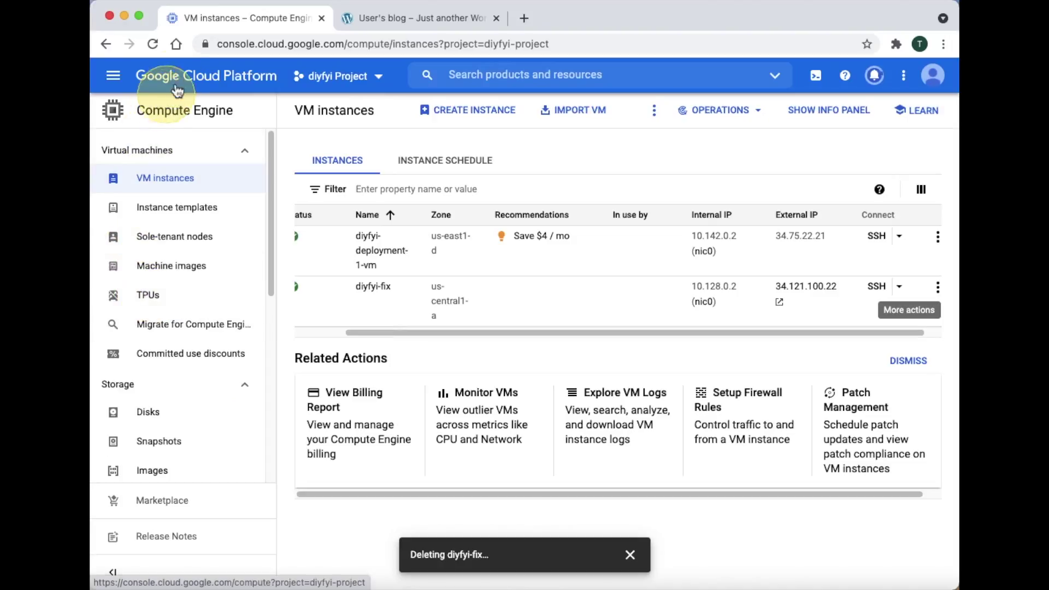
{"action": "left_click", "coordinate": [153, 44]}
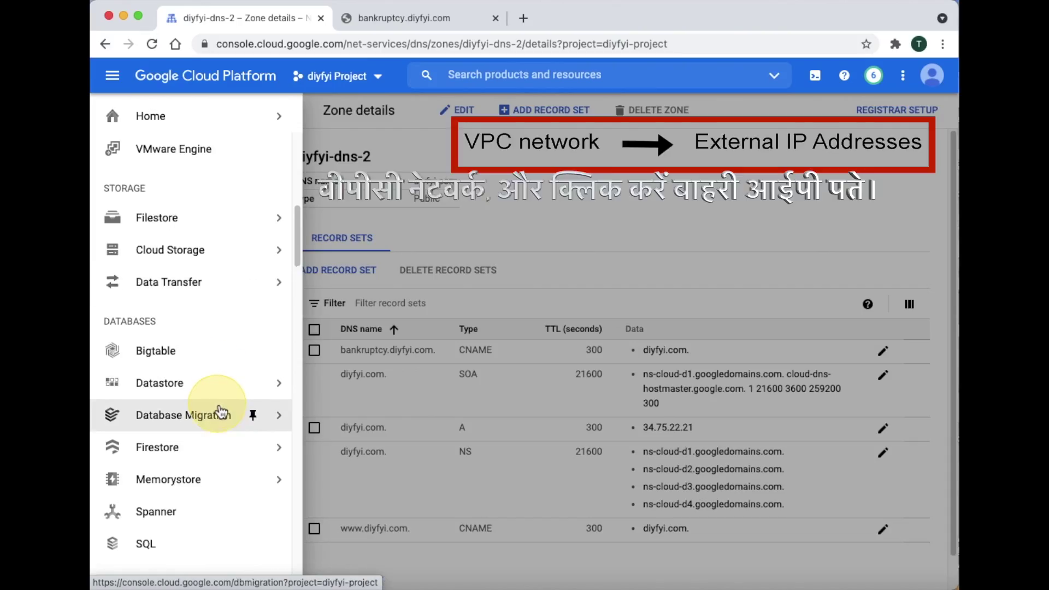
- Open the project's list of external IP addresses under VPC network
{"action": "scroll", "coordinate": [213, 410], "scroll_direction": "down", "scroll_amount": 5}
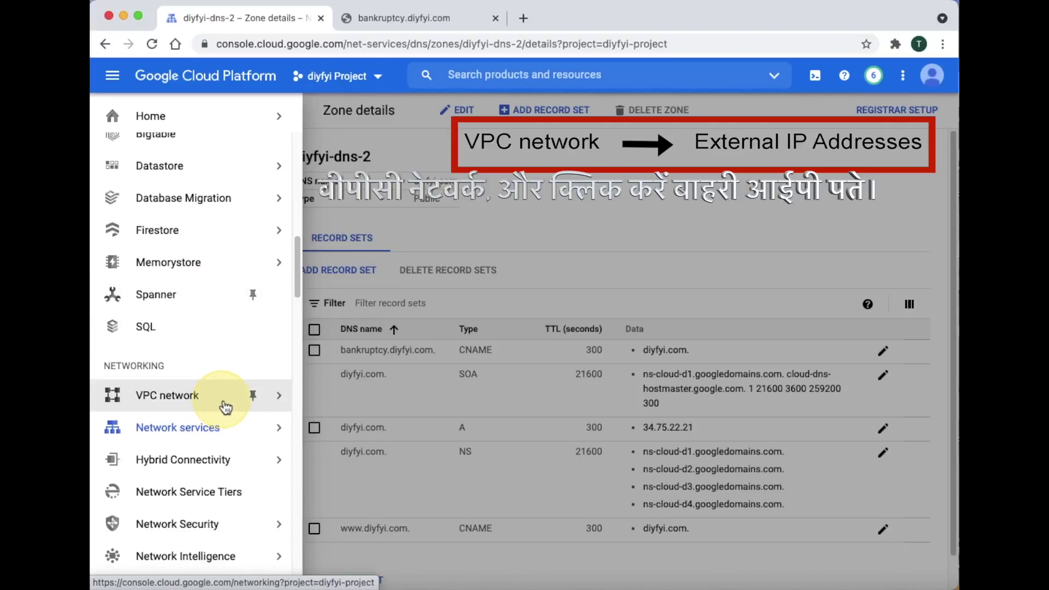
{"action": "mouse_move", "coordinate": [225, 407]}
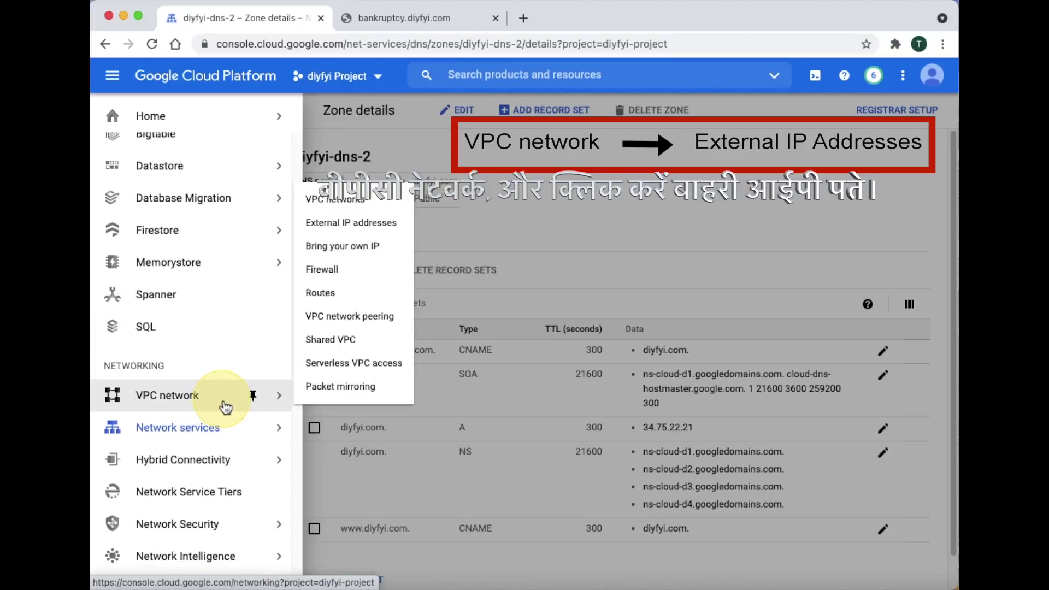
{"action": "left_click", "coordinate": [403, 236]}
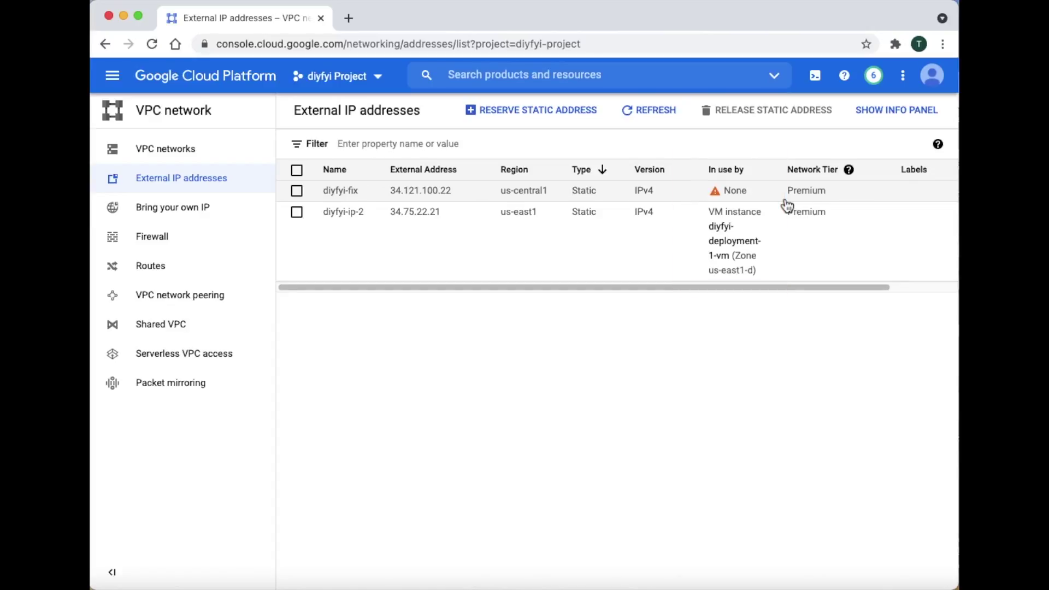
- Release the unused static address diyfyi-fix (34.121.100.22) and confirm its deletion
{"action": "left_click", "coordinate": [306, 193]}
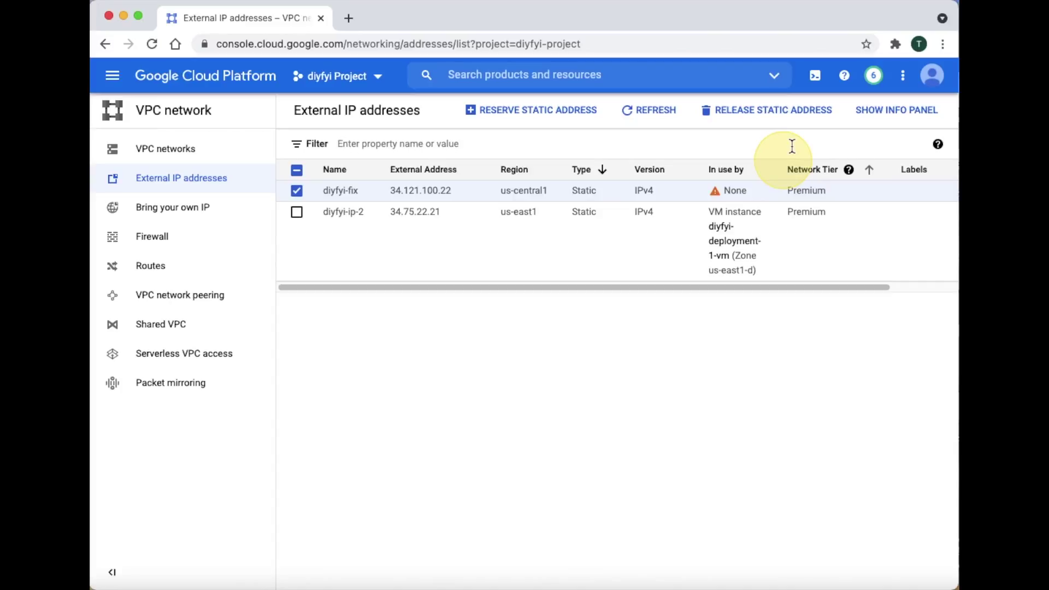
{"action": "left_click", "coordinate": [790, 110]}
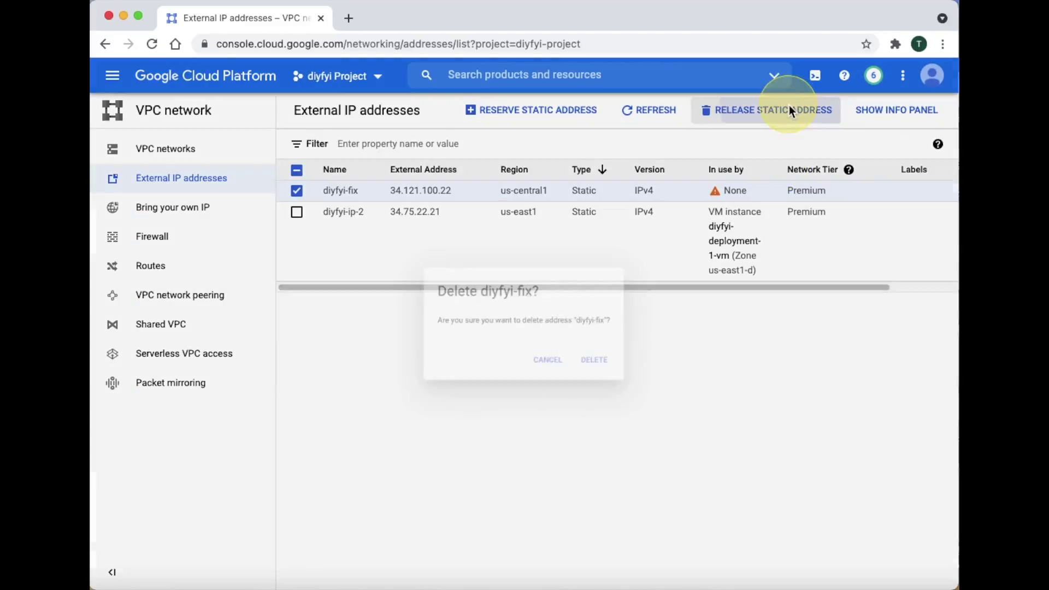
{"action": "left_click", "coordinate": [635, 375]}
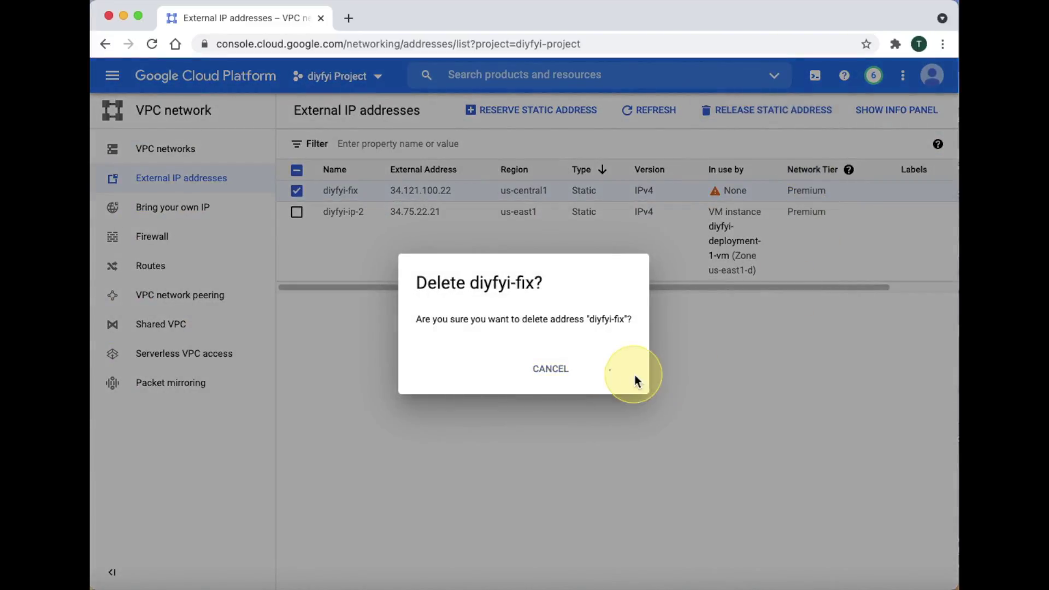